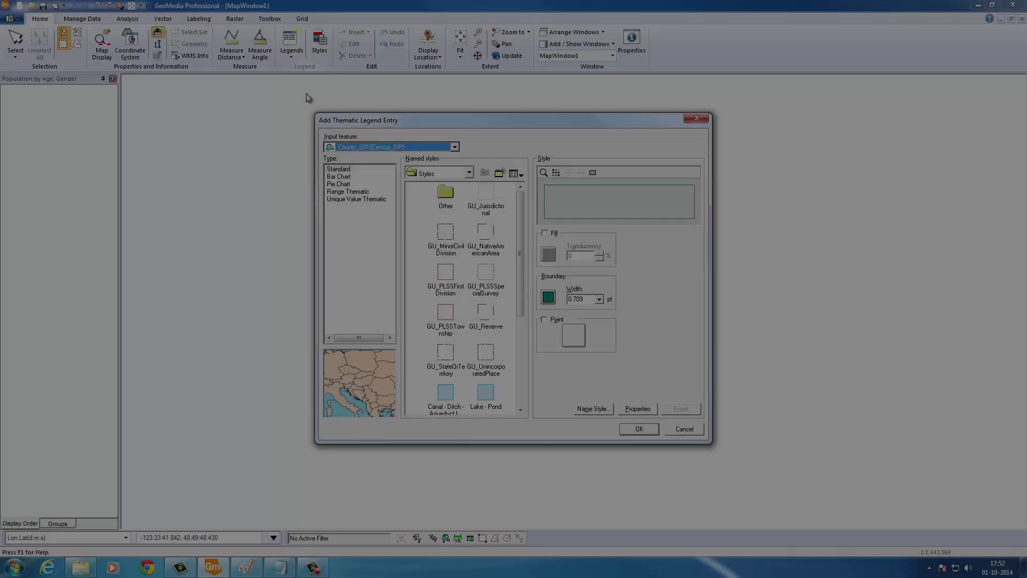
Make Population by Age group a pie chart with the five age-group attributes, Age0_To_14Years through Age75YearsAndOver
{"action": "key", "text": "Down"}
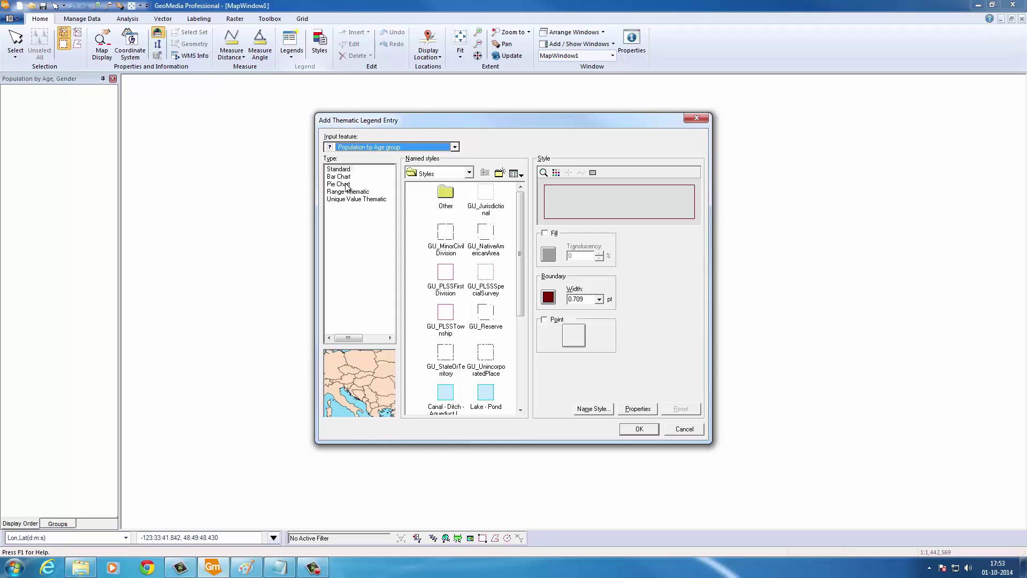
{"action": "double_click", "coordinate": [344, 185]}
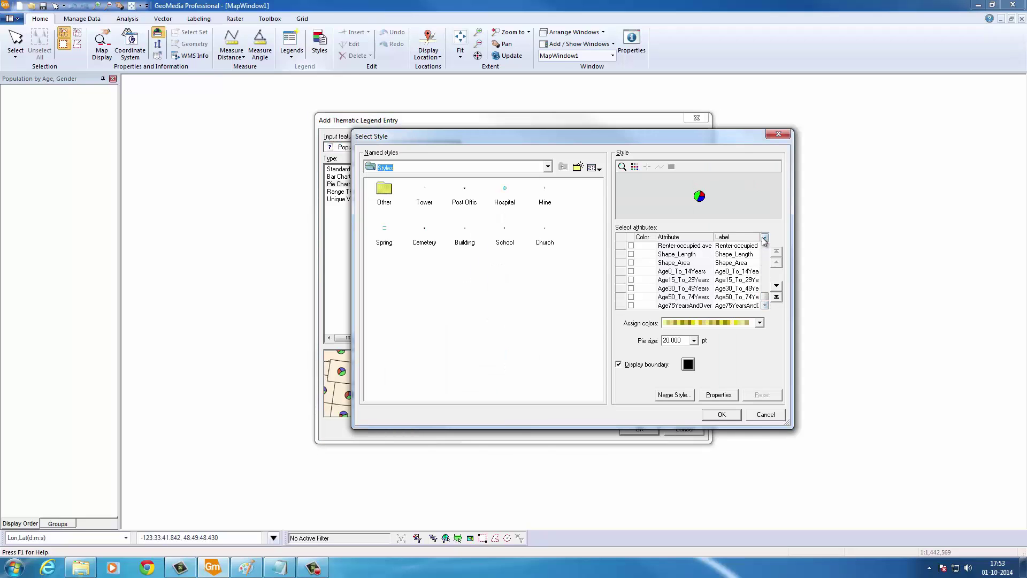
{"action": "left_click", "coordinate": [631, 271]}
{"action": "left_click", "coordinate": [631, 280]}
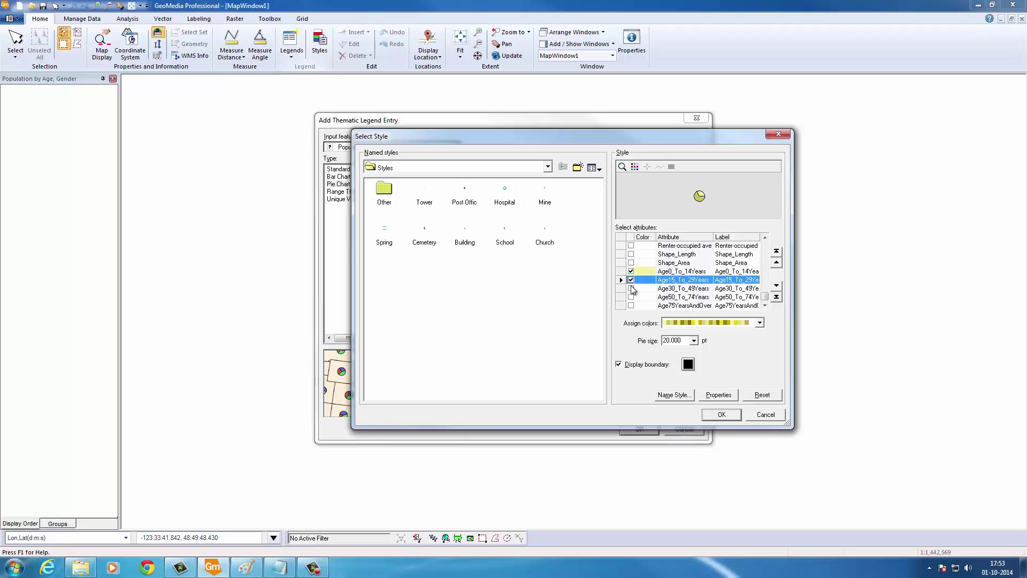
{"action": "left_click", "coordinate": [631, 289]}
{"action": "left_click", "coordinate": [631, 297]}
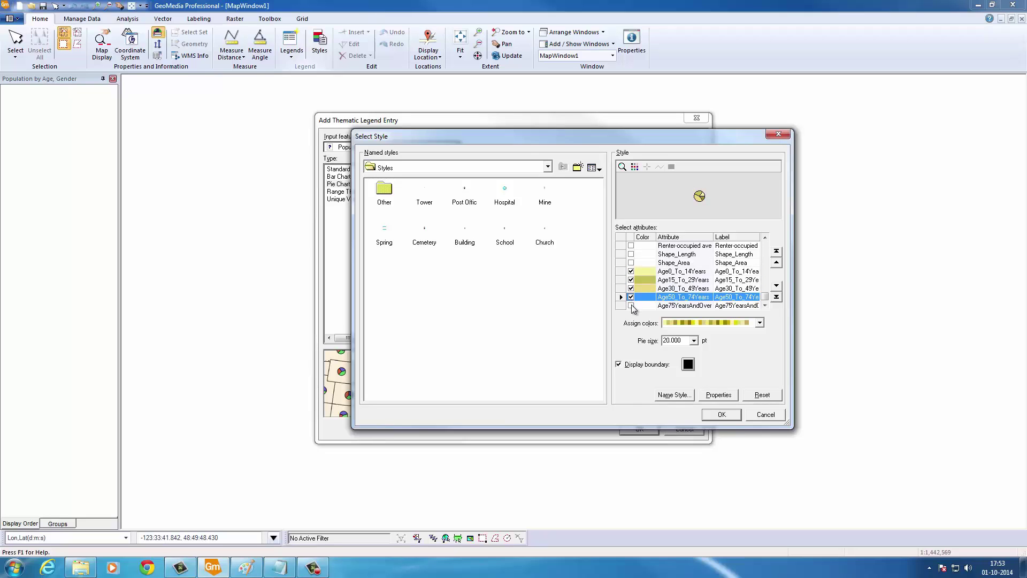
{"action": "left_click", "coordinate": [631, 305]}
Give the pie slices a multicolour scheme and a 72 pt pie size
{"action": "left_click", "coordinate": [752, 272]}
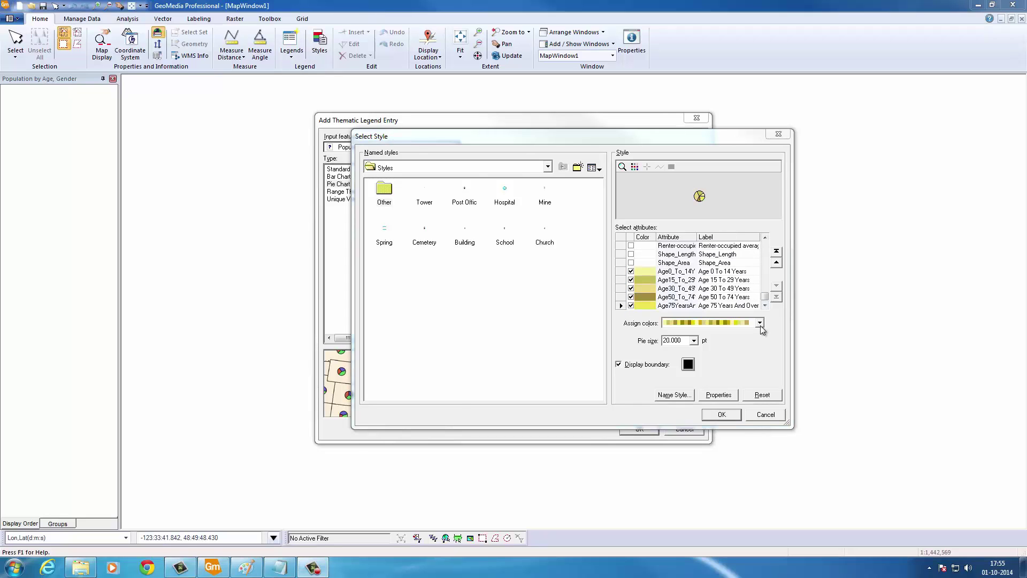
{"action": "left_click", "coordinate": [760, 323]}
{"action": "scroll", "coordinate": [743, 397], "scroll_direction": "down", "scroll_amount": 4}
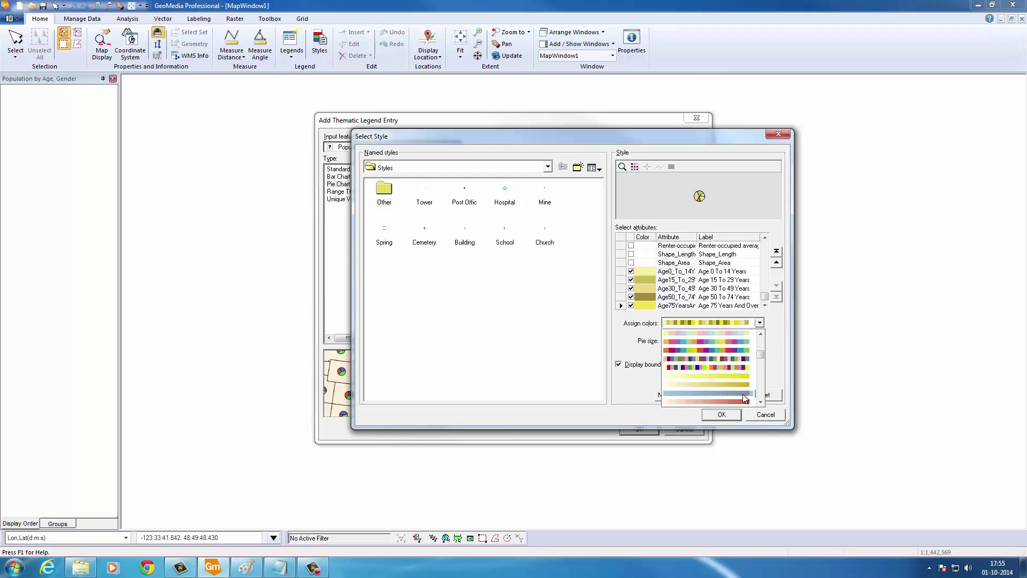
{"action": "left_click", "coordinate": [728, 343]}
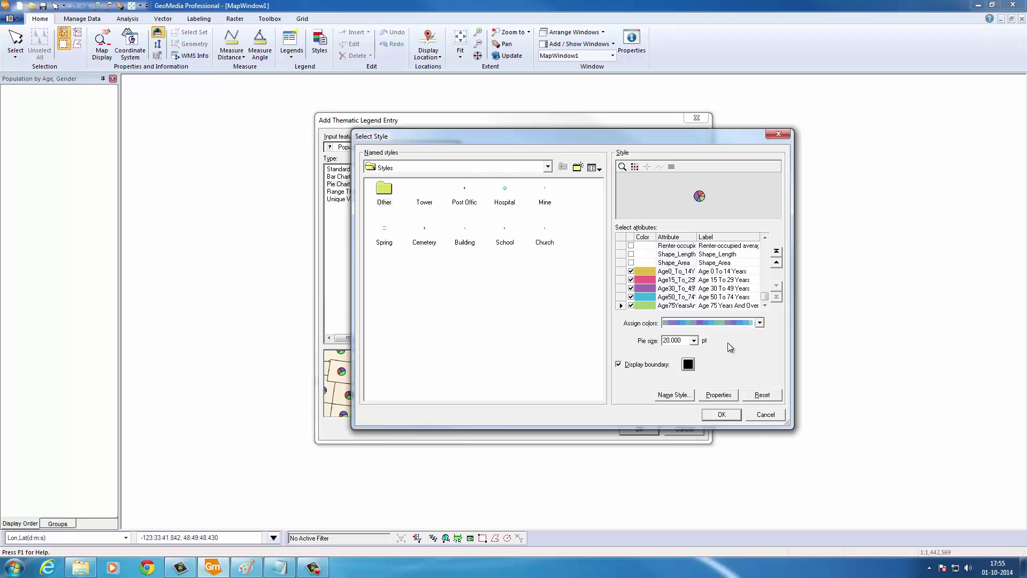
{"action": "left_click", "coordinate": [694, 340]}
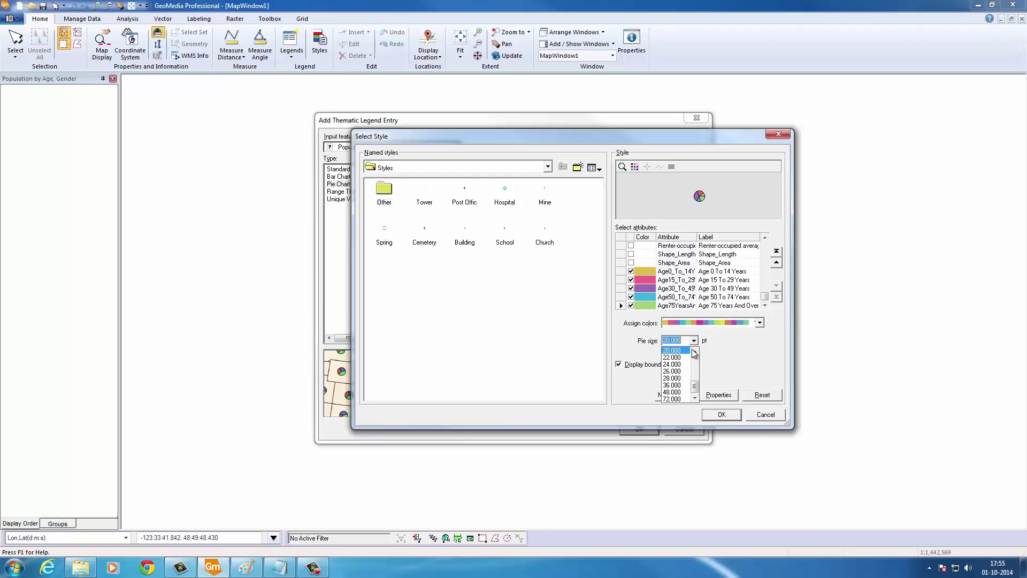
{"action": "left_click", "coordinate": [679, 399]}
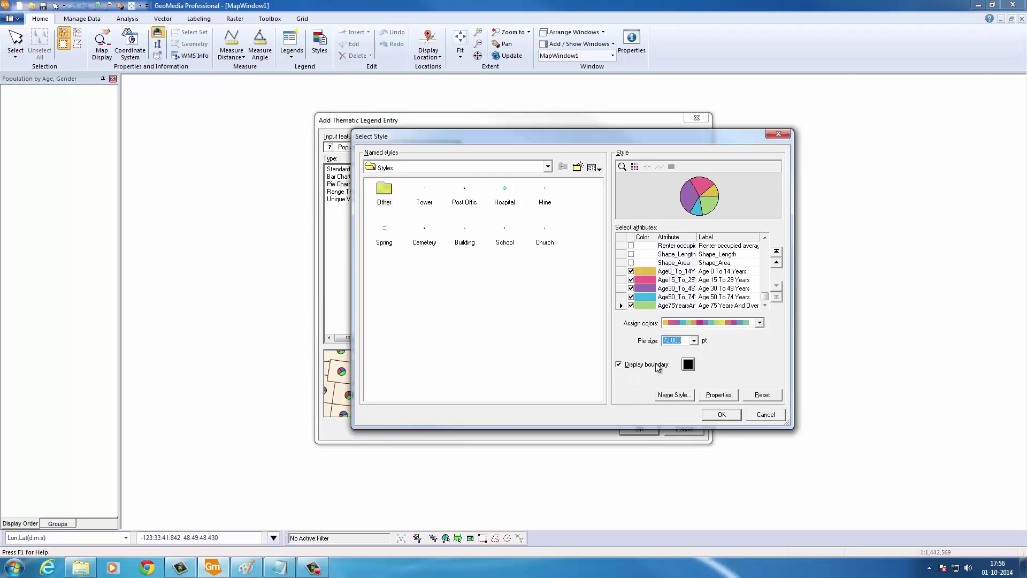
Set a pale pie boundary colour and finish the pie chart style
{"action": "left_click", "coordinate": [691, 365]}
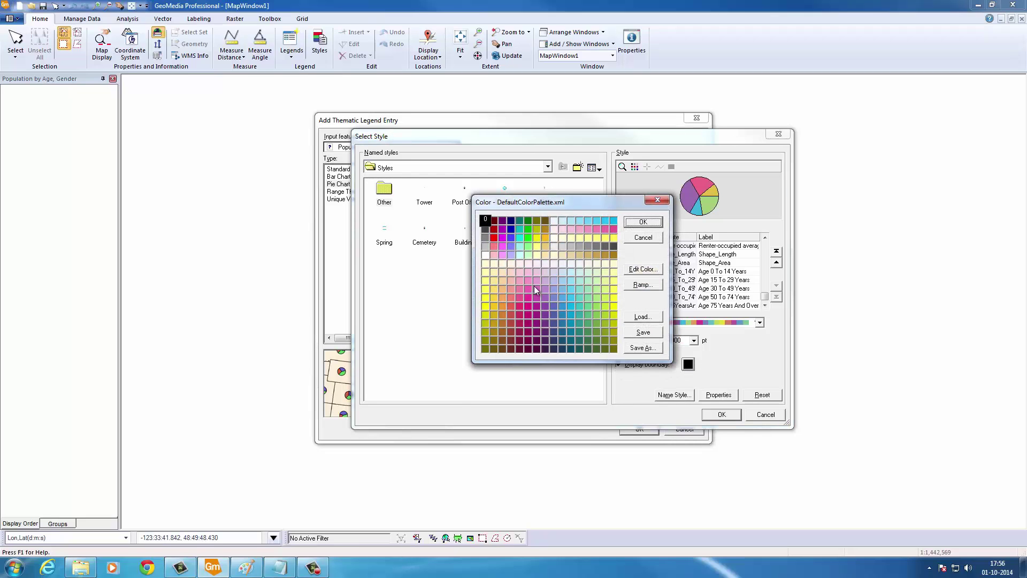
{"action": "left_click", "coordinate": [493, 264]}
{"action": "left_click", "coordinate": [636, 225]}
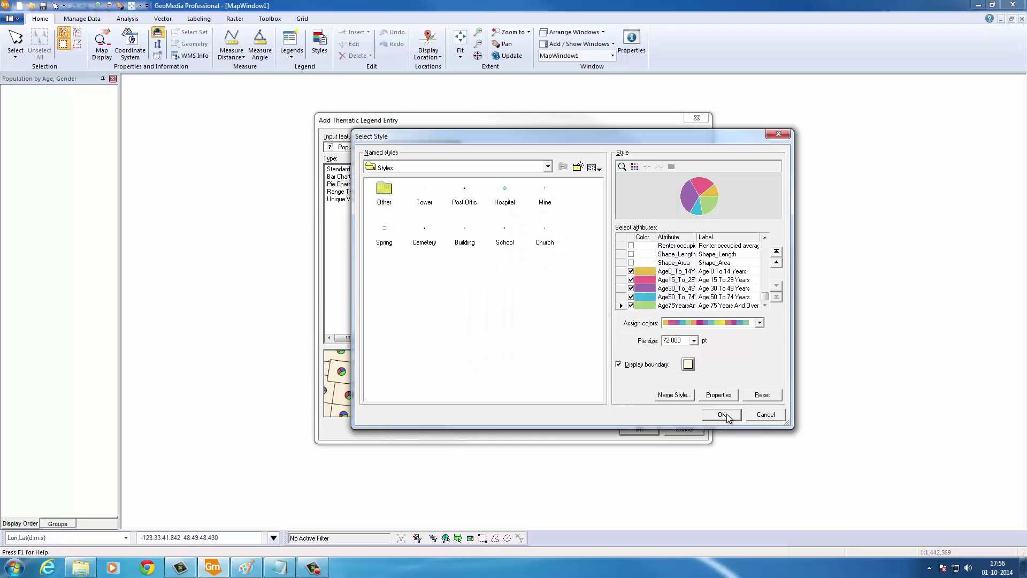
{"action": "left_click", "coordinate": [723, 415]}
Add the age-group pie charts to the county map and inspect a county's pie
{"action": "left_click", "coordinate": [634, 428]}
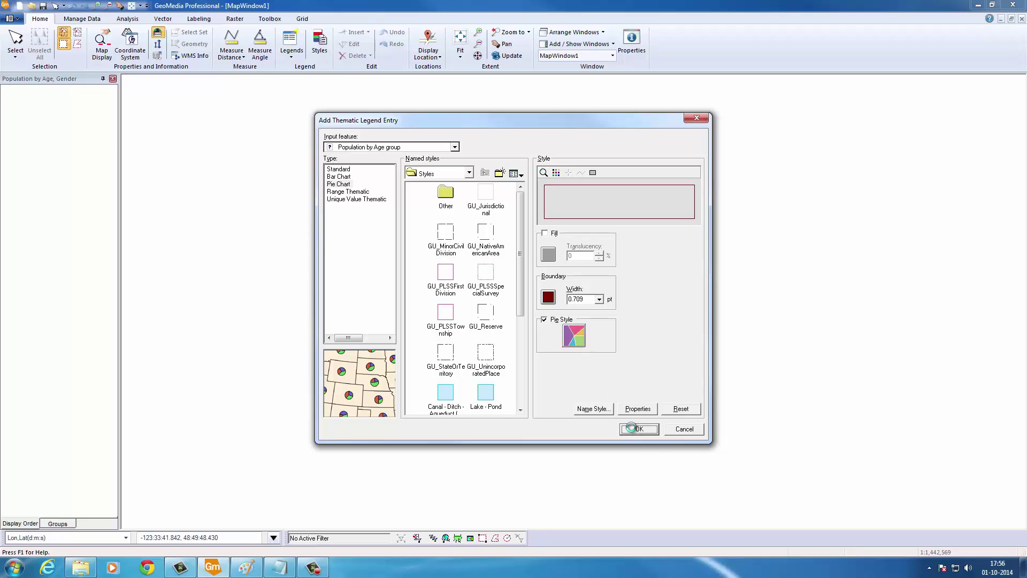
{"action": "mouse_move", "coordinate": [211, 223]}
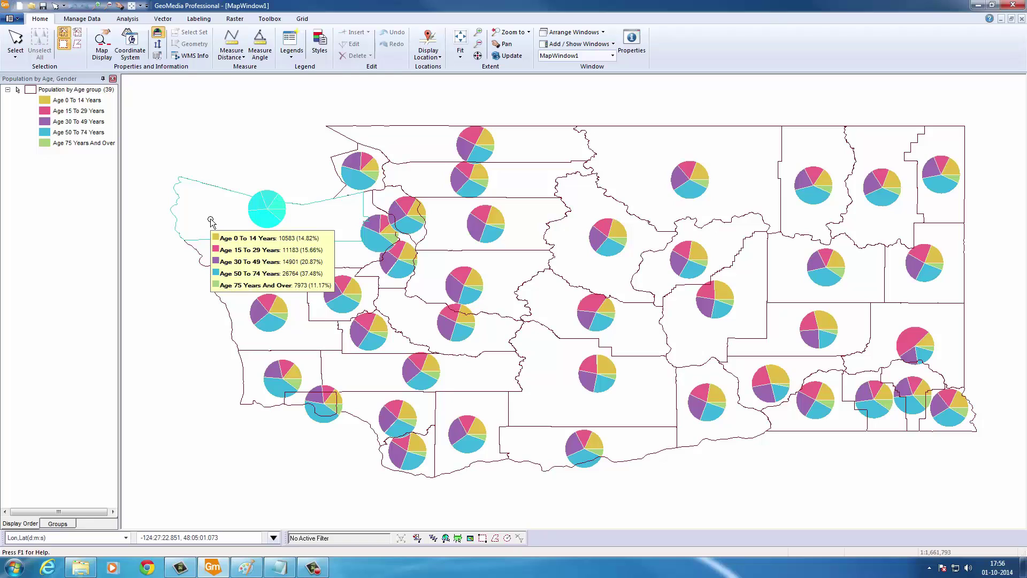
{"action": "left_click", "coordinate": [606, 412]}
{"action": "scroll", "coordinate": [605, 413], "scroll_direction": "up", "scroll_amount": 2}
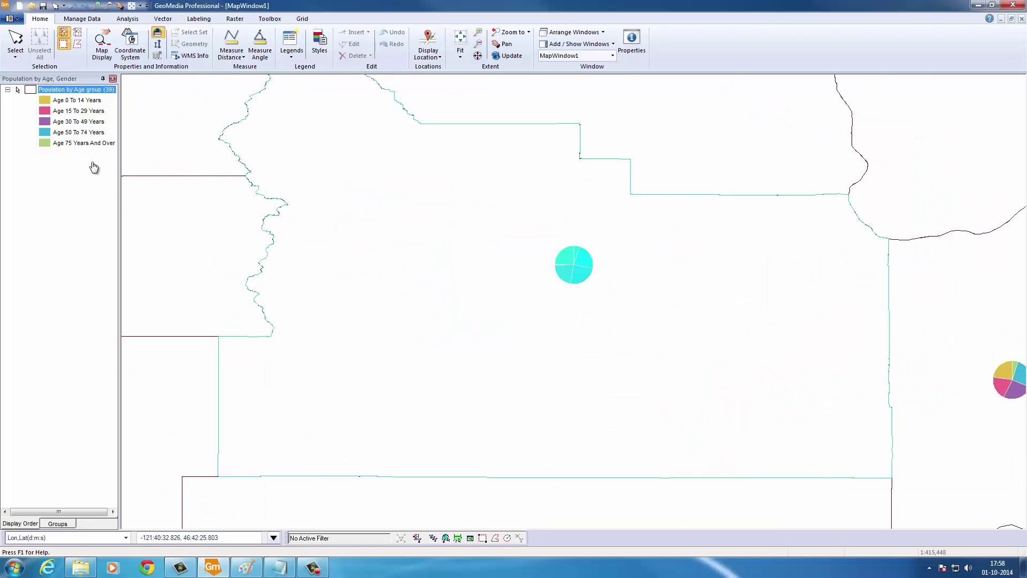
Tilt the Population by Age group pies 30 degrees in Style Properties
{"action": "right_click", "coordinate": [84, 90]}
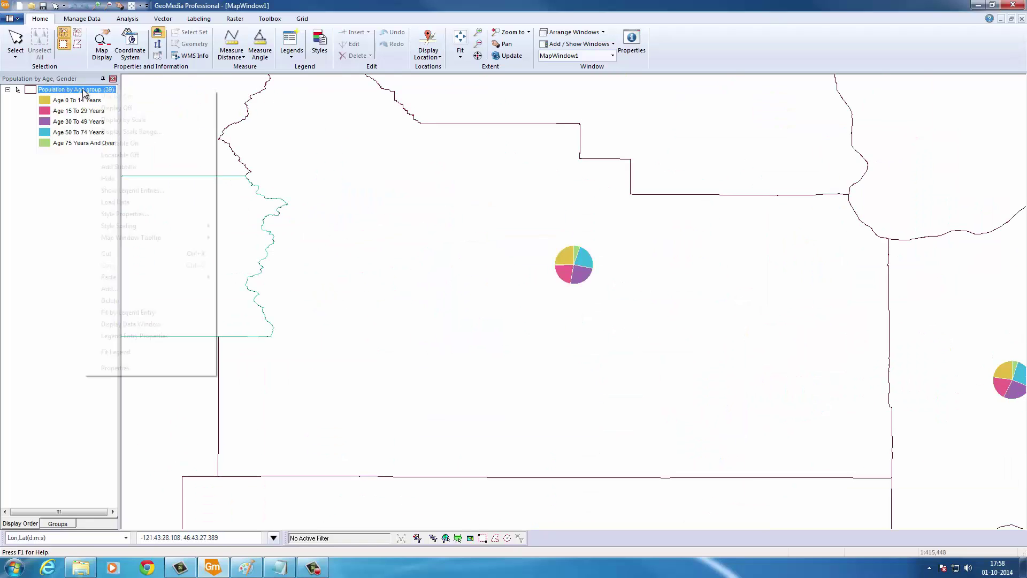
{"action": "left_click", "coordinate": [125, 214]}
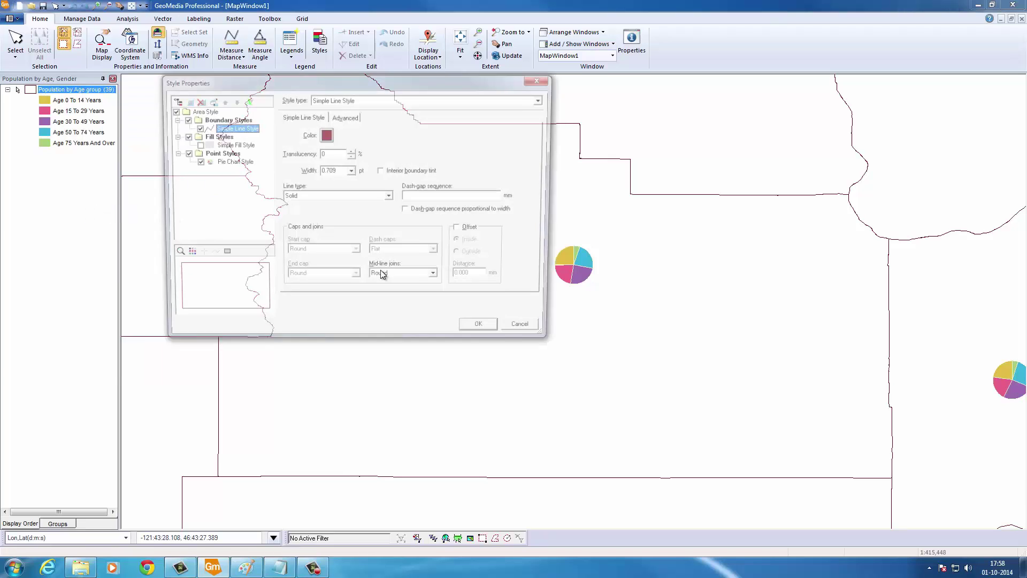
{"action": "left_click", "coordinate": [228, 161]}
{"action": "left_click", "coordinate": [521, 177]}
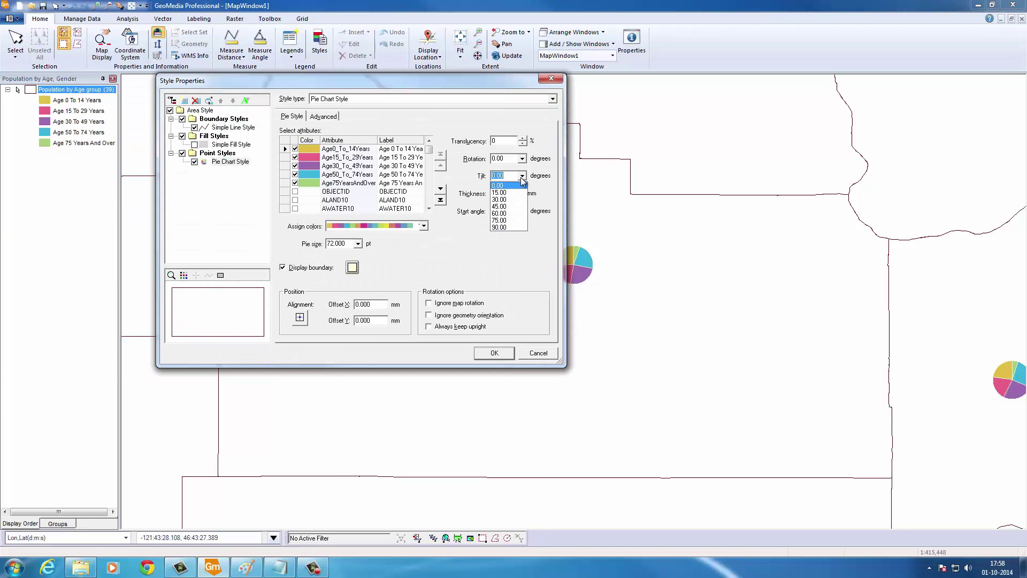
{"action": "left_click", "coordinate": [499, 199]}
{"action": "left_click", "coordinate": [490, 354]}
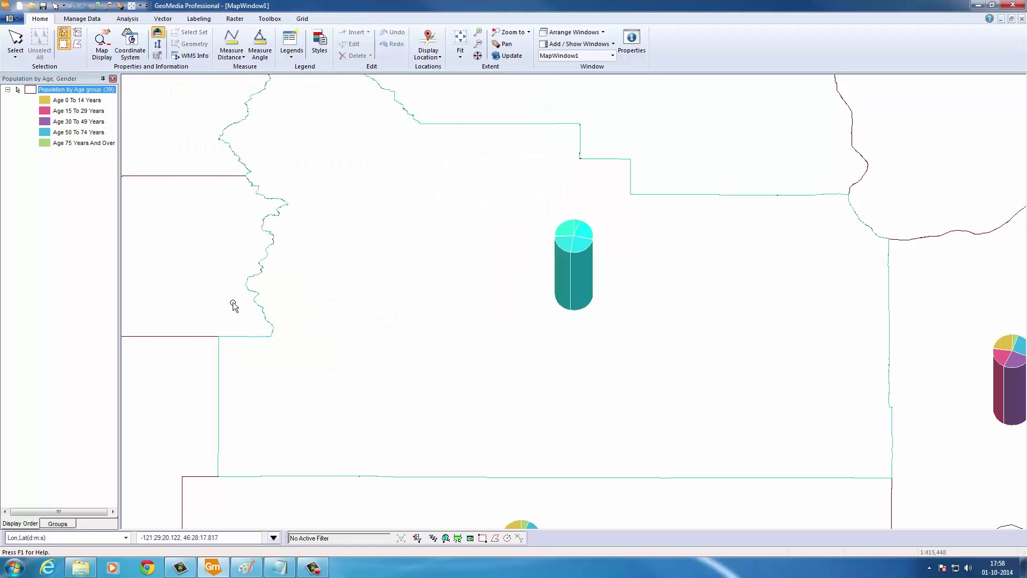
Set the pie thickness to 0.5 mm in Style Properties
{"action": "right_click", "coordinate": [70, 90]}
{"action": "left_click", "coordinate": [112, 213]}
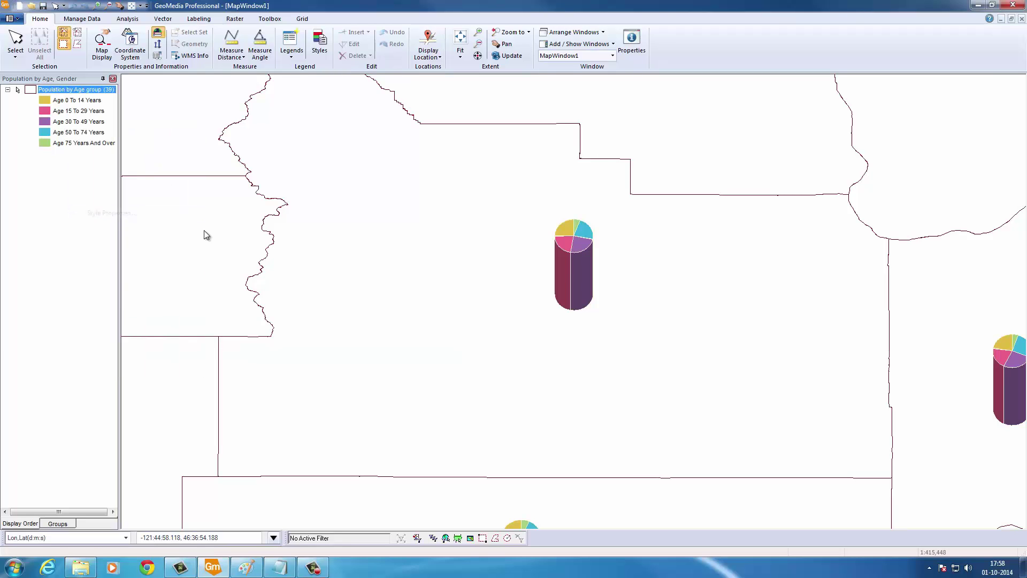
{"action": "left_click", "coordinate": [230, 162]}
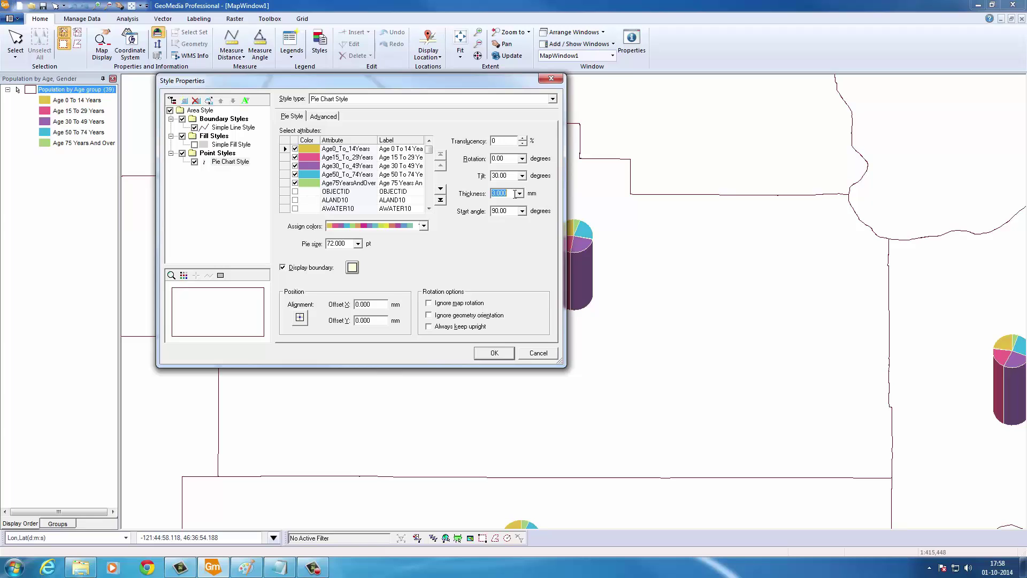
{"action": "key", "text": "Tab"}
{"action": "left_click", "coordinate": [495, 352]}
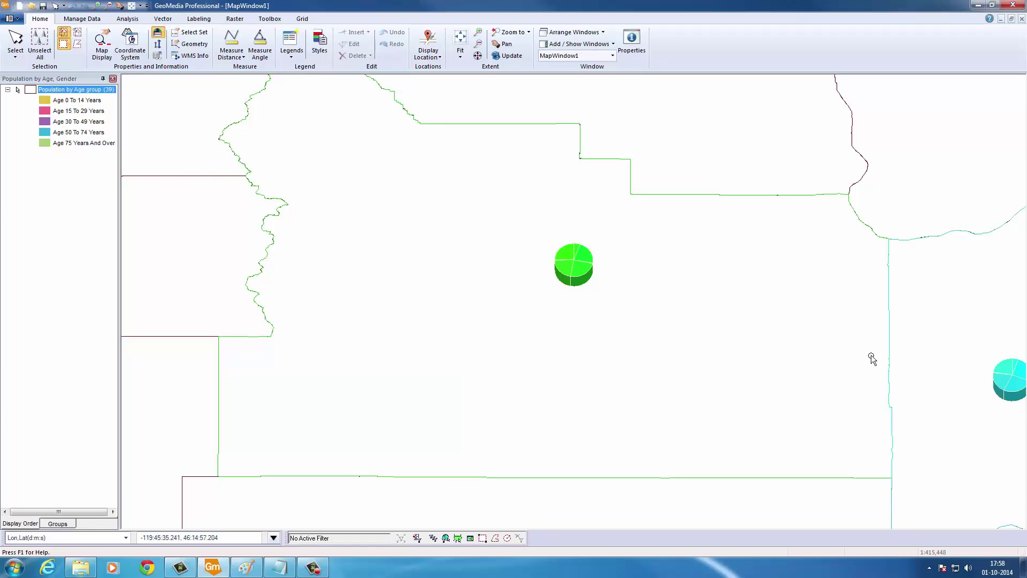
{"action": "scroll", "coordinate": [598, 335], "scroll_direction": "down", "scroll_amount": 1}
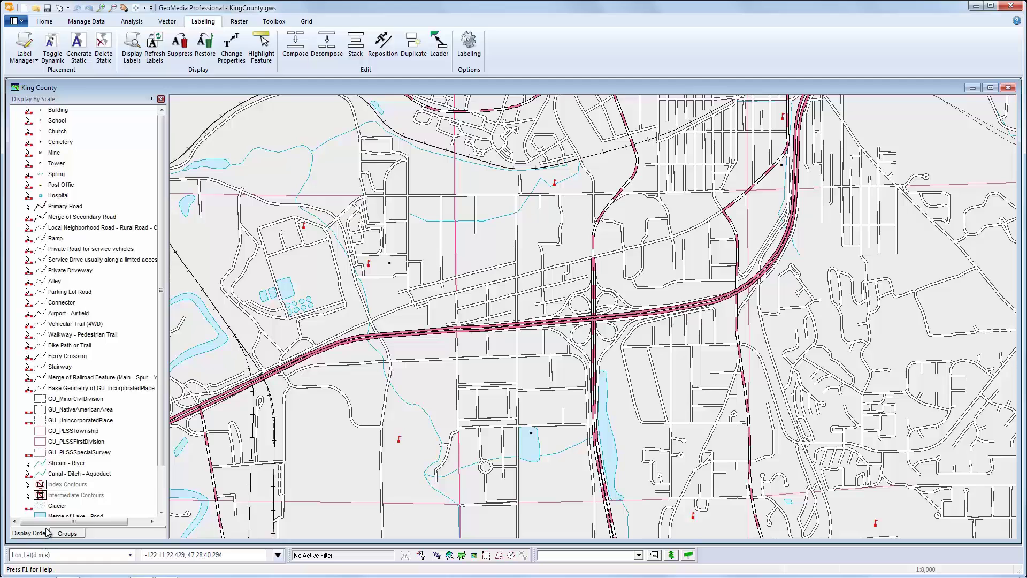
Review the School labeling rule in Label Manager and close it unchanged
{"action": "left_click", "coordinate": [34, 61]}
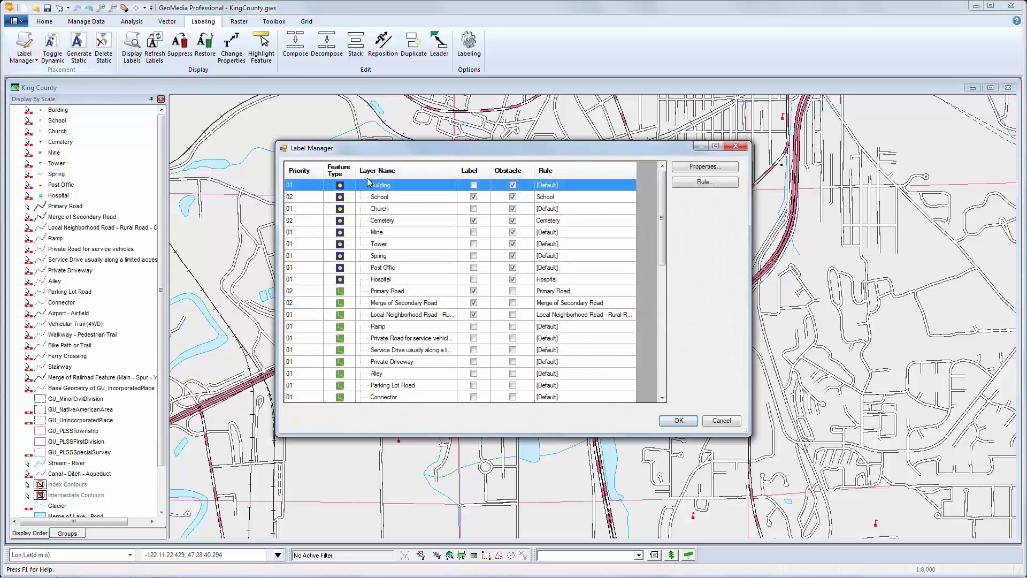
{"action": "left_click", "coordinate": [406, 202]}
{"action": "left_click", "coordinate": [706, 181]}
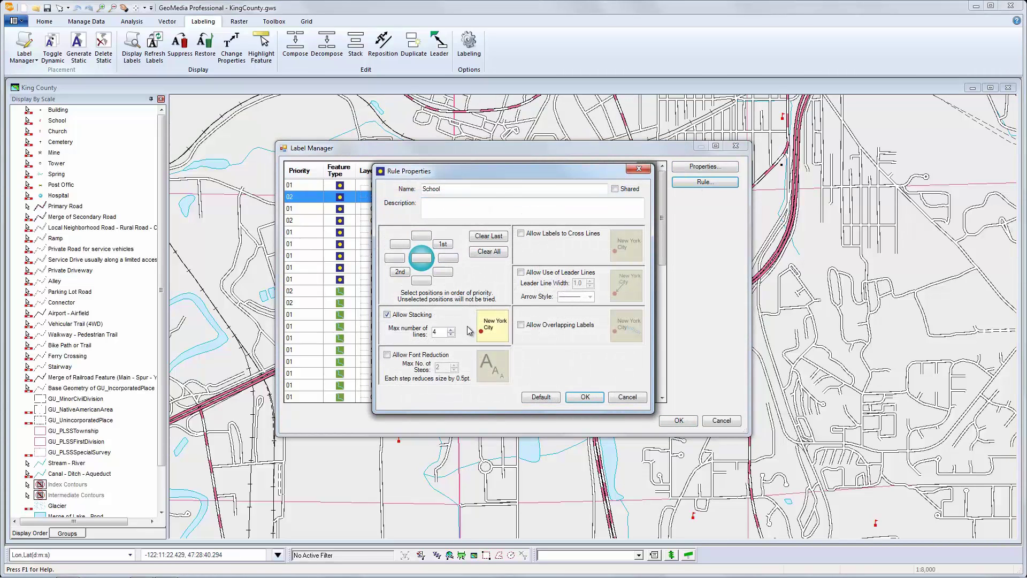
{"action": "left_click", "coordinate": [626, 398]}
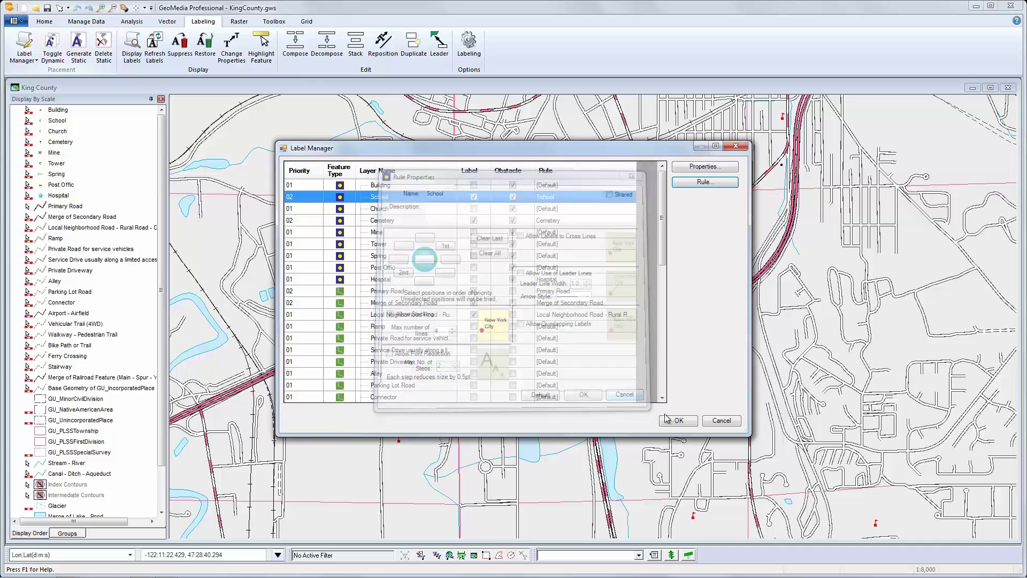
{"action": "left_click", "coordinate": [720, 421]}
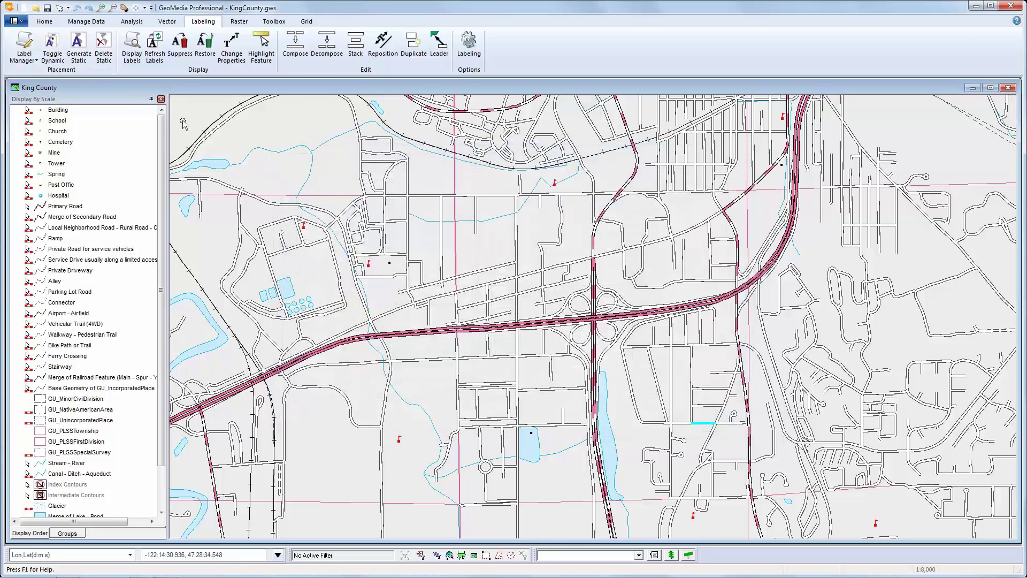
Turn dynamic labels on briefly, then switch them back off
{"action": "left_click", "coordinate": [58, 48]}
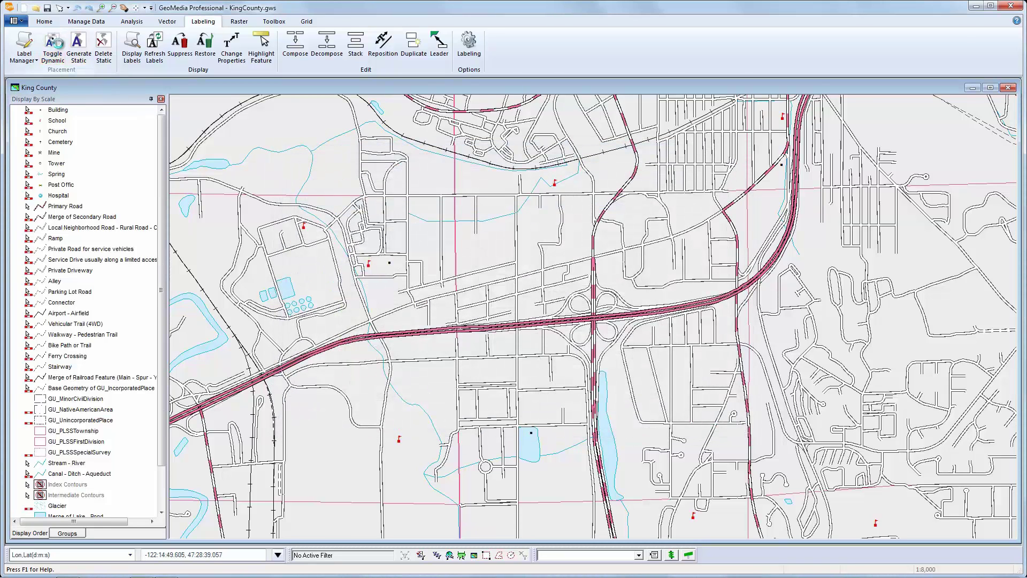
{"action": "left_click", "coordinate": [59, 48]}
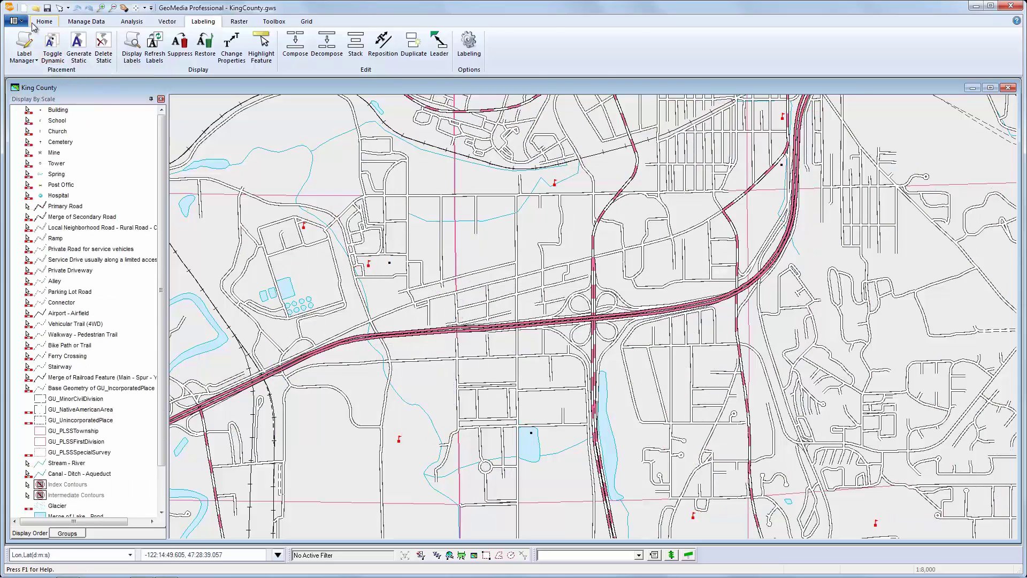
{"action": "left_click", "coordinate": [44, 21]}
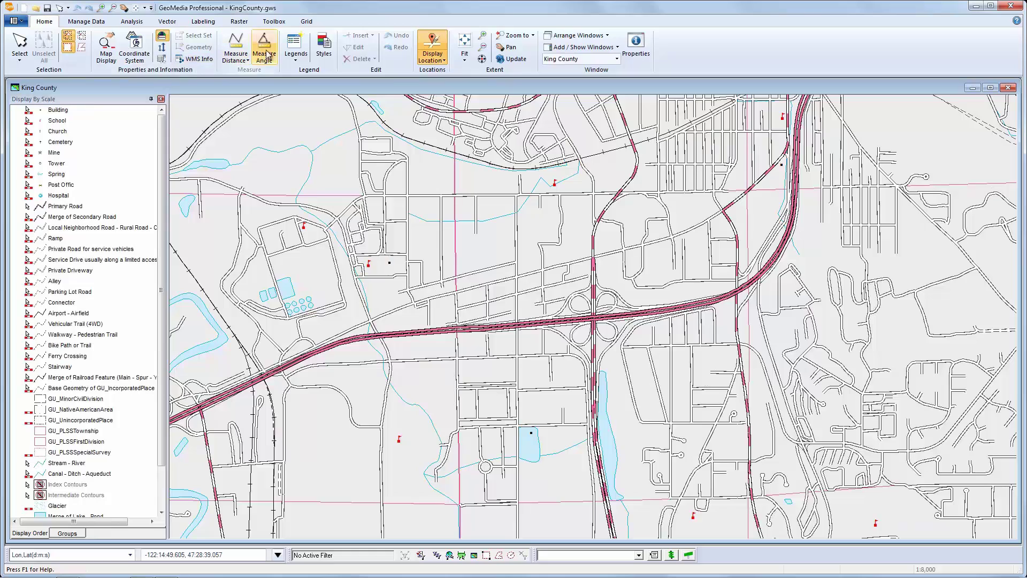
{"action": "left_click", "coordinate": [291, 57]}
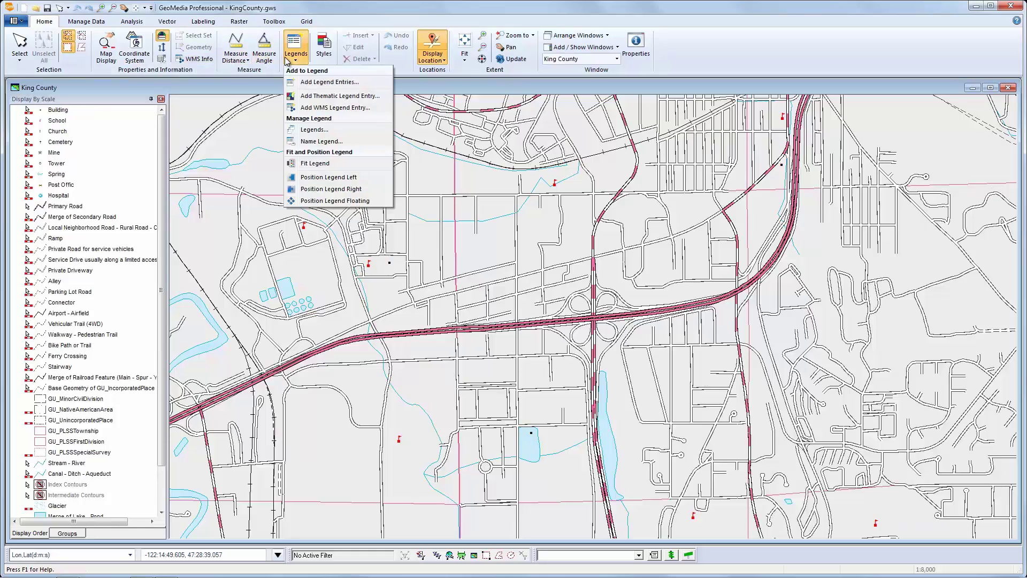
Name the legend 'King County 8K' and minimize the King County map window
{"action": "left_click", "coordinate": [317, 142]}
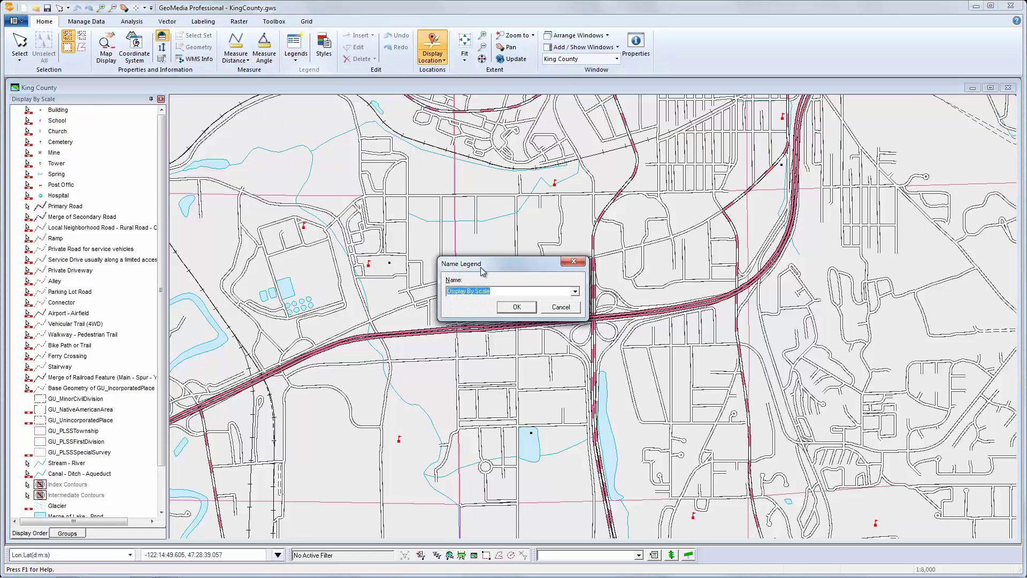
{"action": "type", "text": "K"}
{"action": "left_click", "coordinate": [505, 308]}
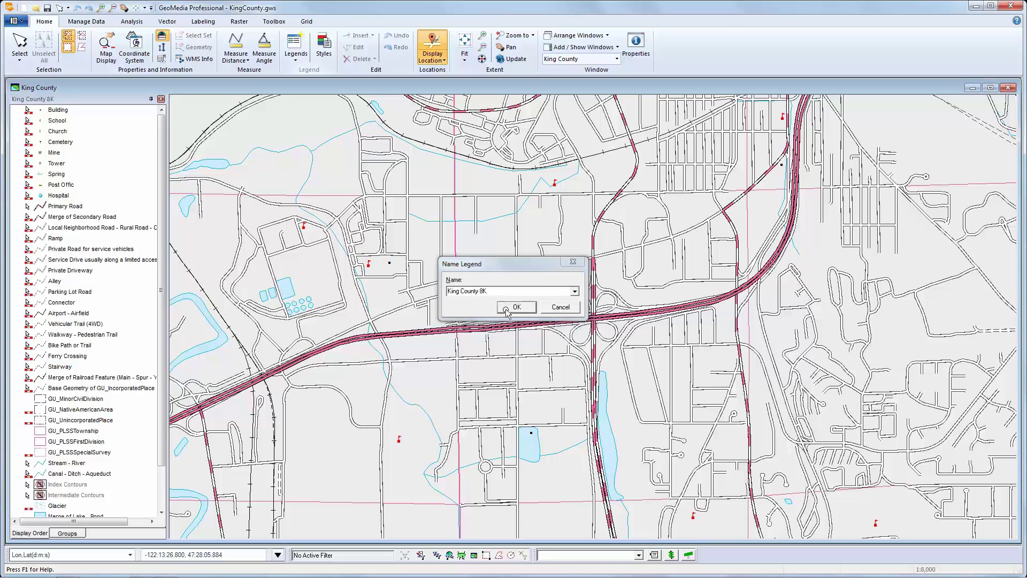
{"action": "left_click", "coordinate": [973, 87]}
Jump to the Highway Interchange location and turn on dynamic labels after reviewing Label Manager
{"action": "left_click", "coordinate": [639, 555]}
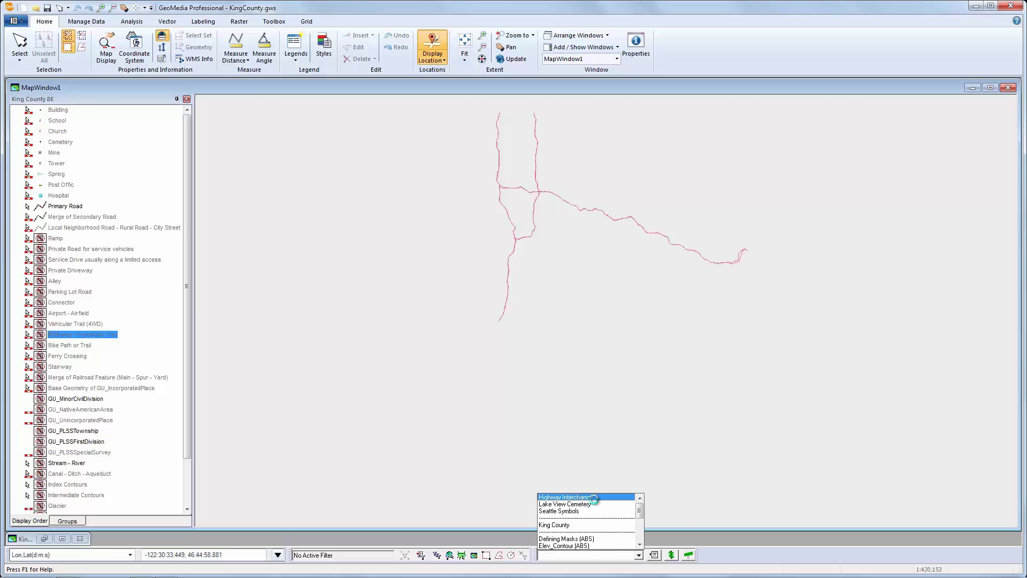
{"action": "left_click", "coordinate": [595, 498]}
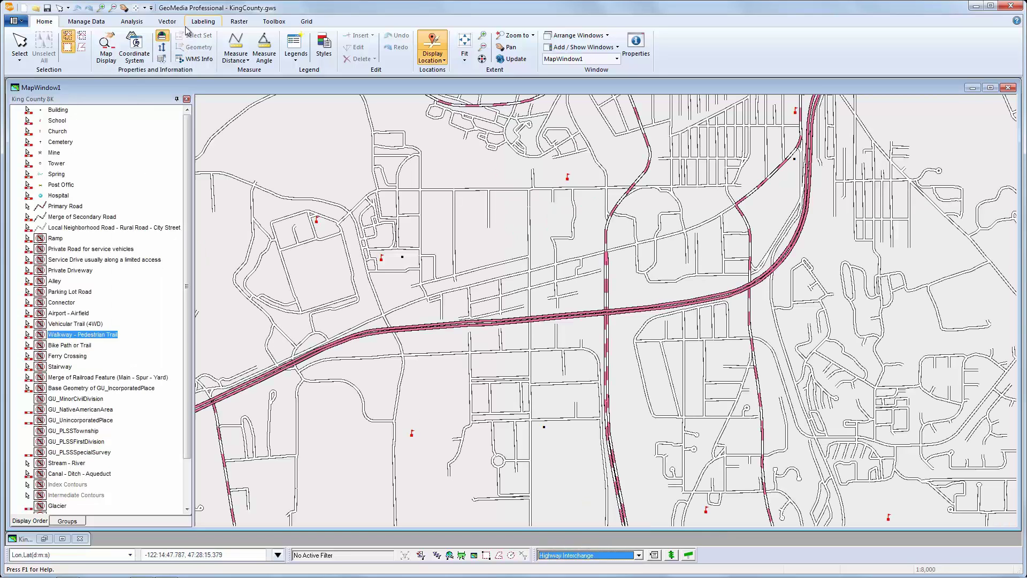
{"action": "left_click", "coordinate": [204, 23]}
{"action": "left_click", "coordinate": [18, 47]}
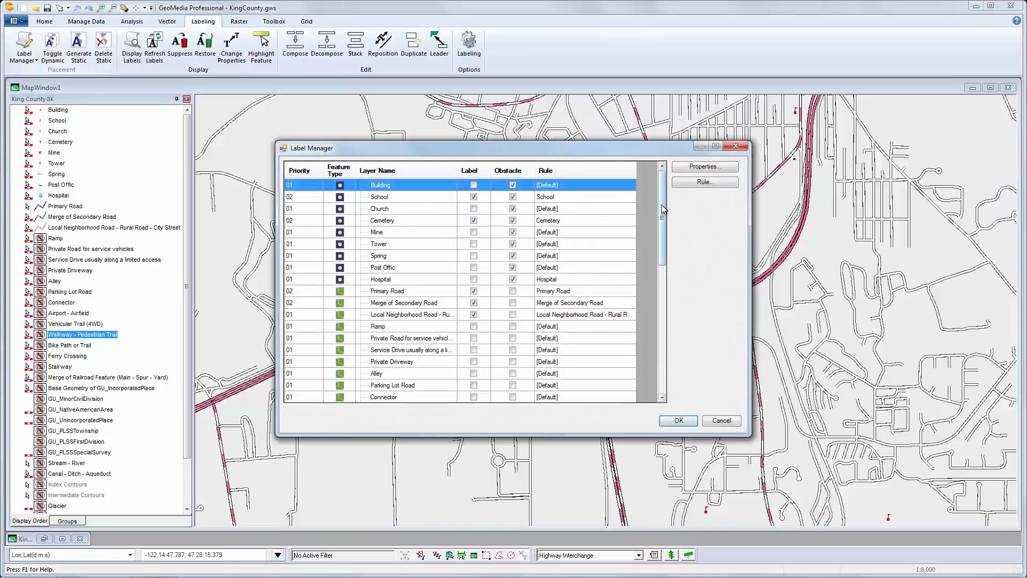
{"action": "left_click_drag", "start_coordinate": [663, 208], "coordinate": [698, 343]}
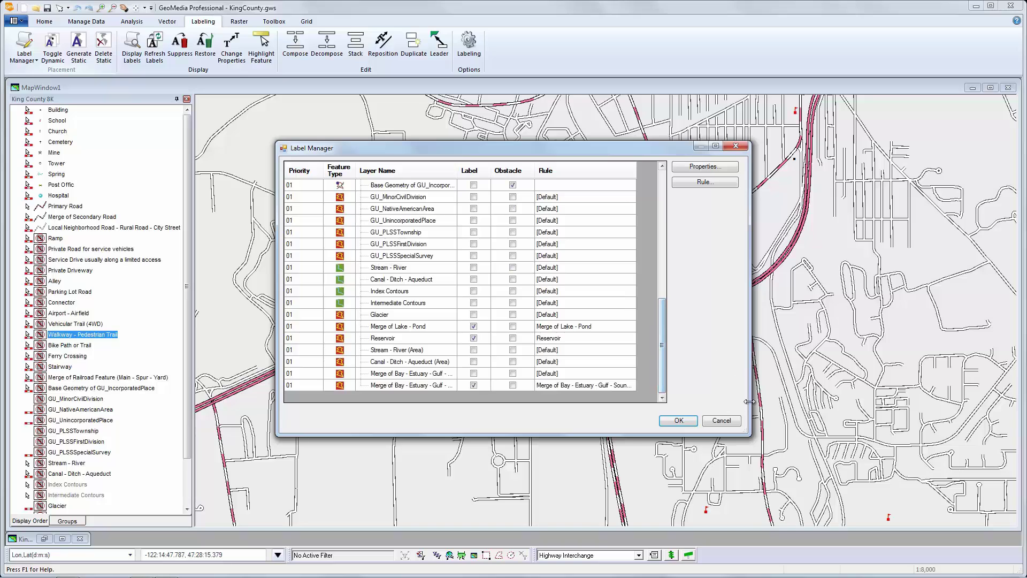
{"action": "left_click", "coordinate": [724, 420]}
{"action": "left_click", "coordinate": [48, 43]}
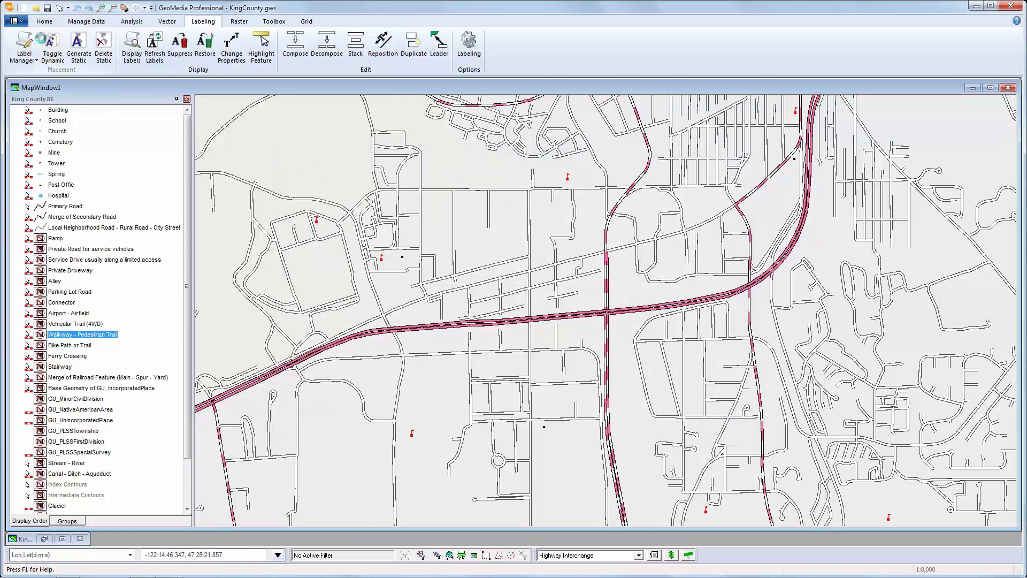
Jump the map to Seattle Symbols, then to Lake View Cemetery
{"action": "left_click", "coordinate": [639, 556]}
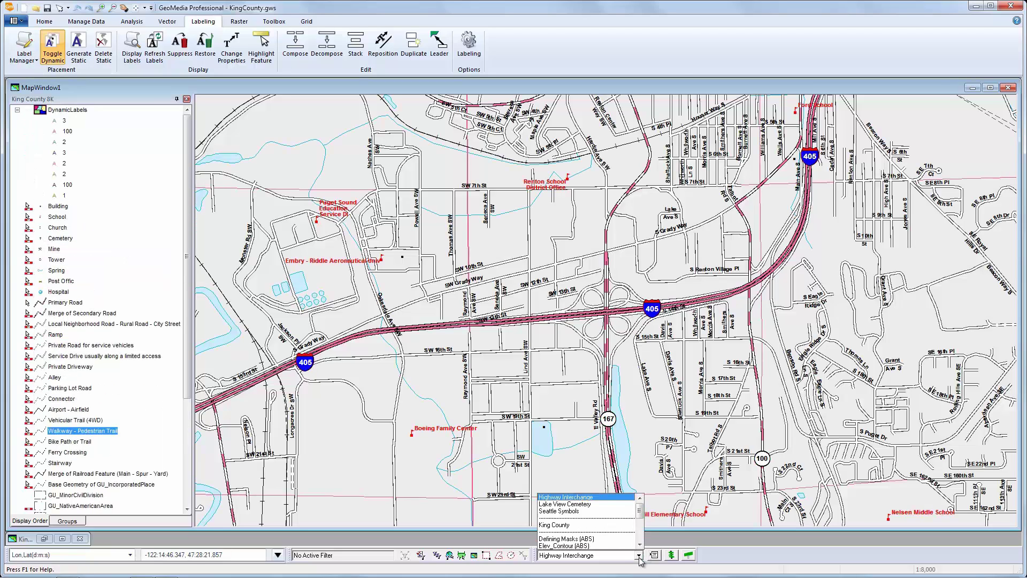
{"action": "left_click", "coordinate": [614, 511]}
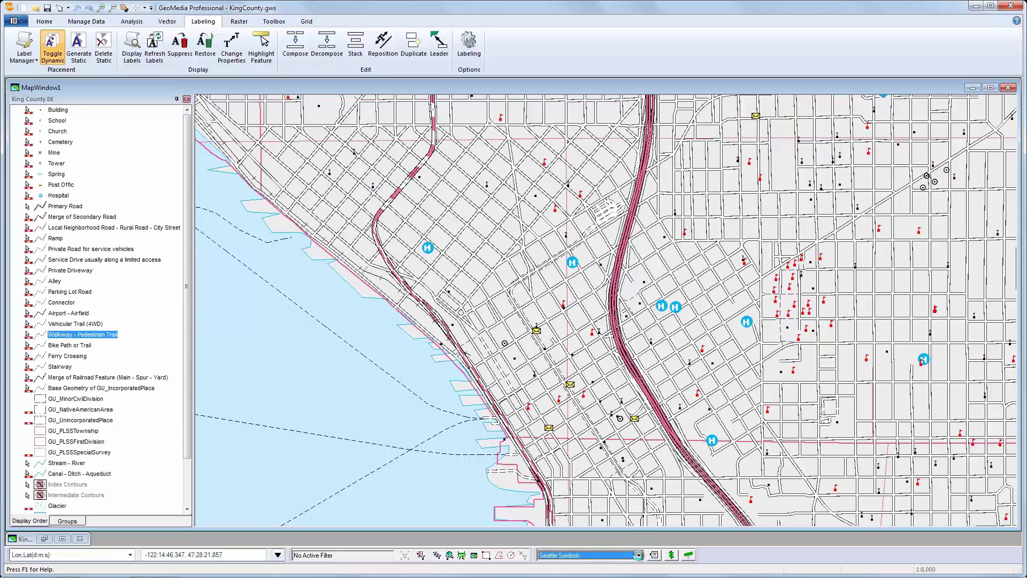
{"action": "left_click", "coordinate": [639, 556]}
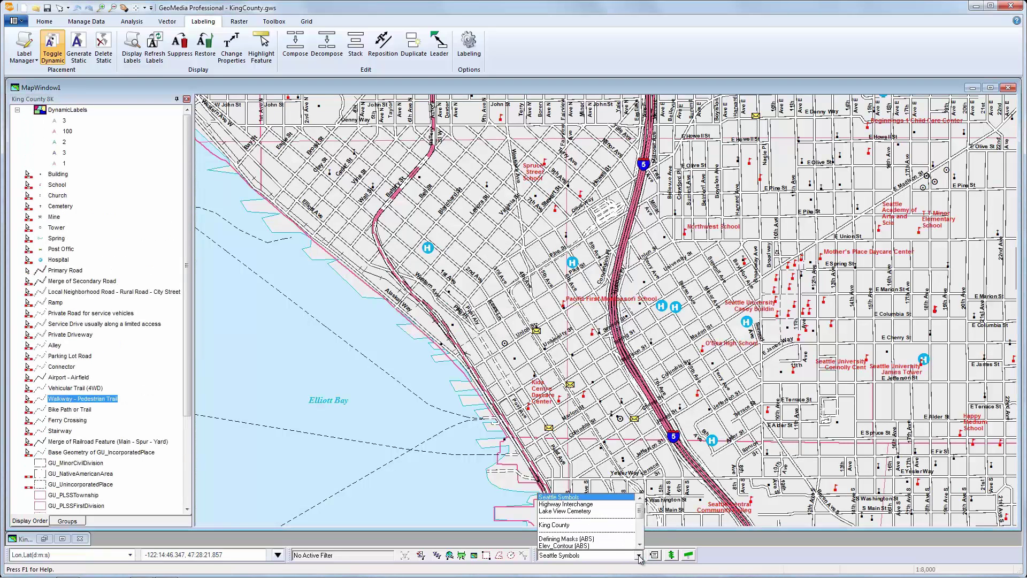
{"action": "left_click", "coordinate": [609, 512]}
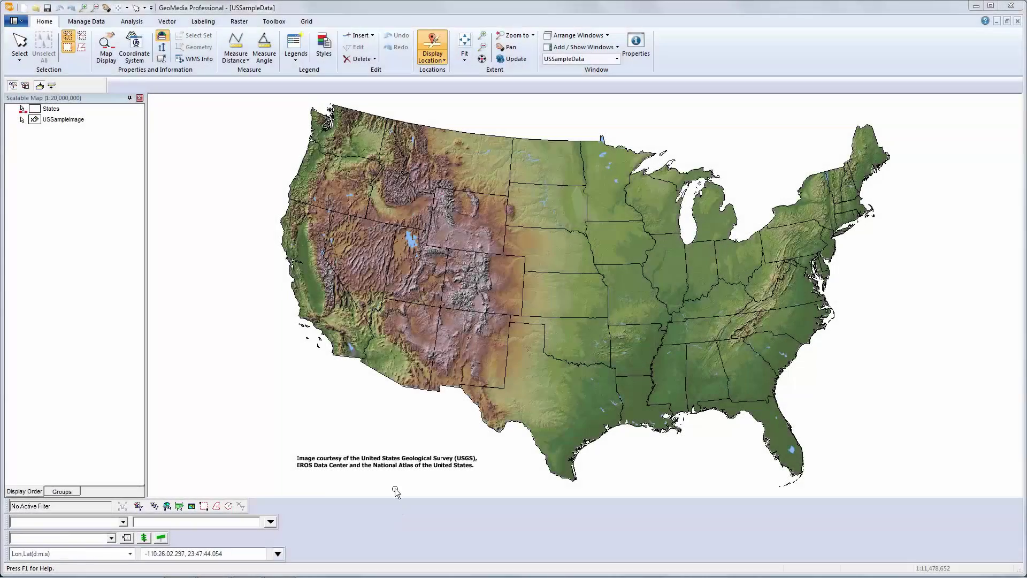
Switch the workspace coordinate system to Geographic and confirm the redraw
{"action": "left_click", "coordinate": [284, 402]}
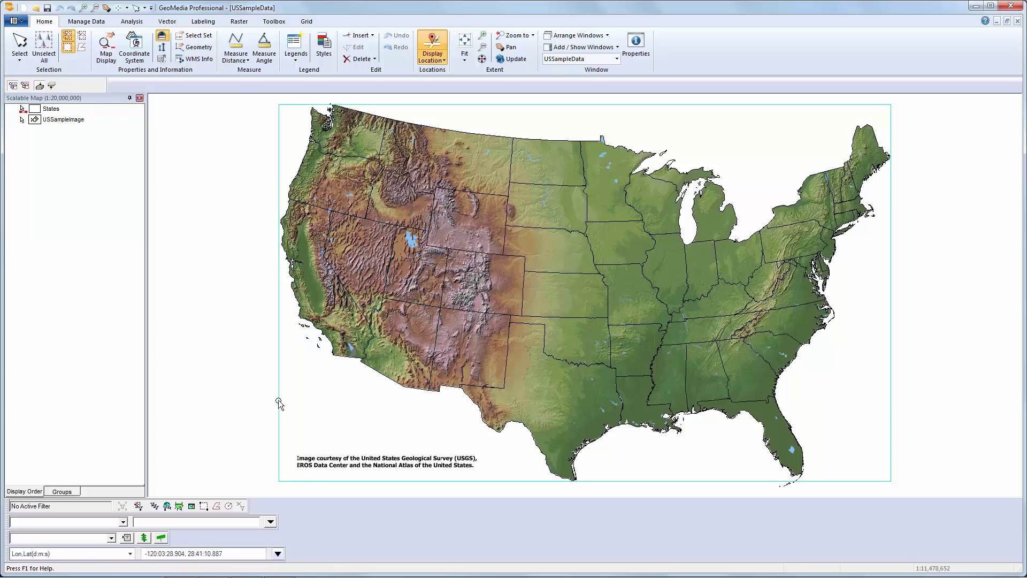
{"action": "left_click", "coordinate": [134, 48]}
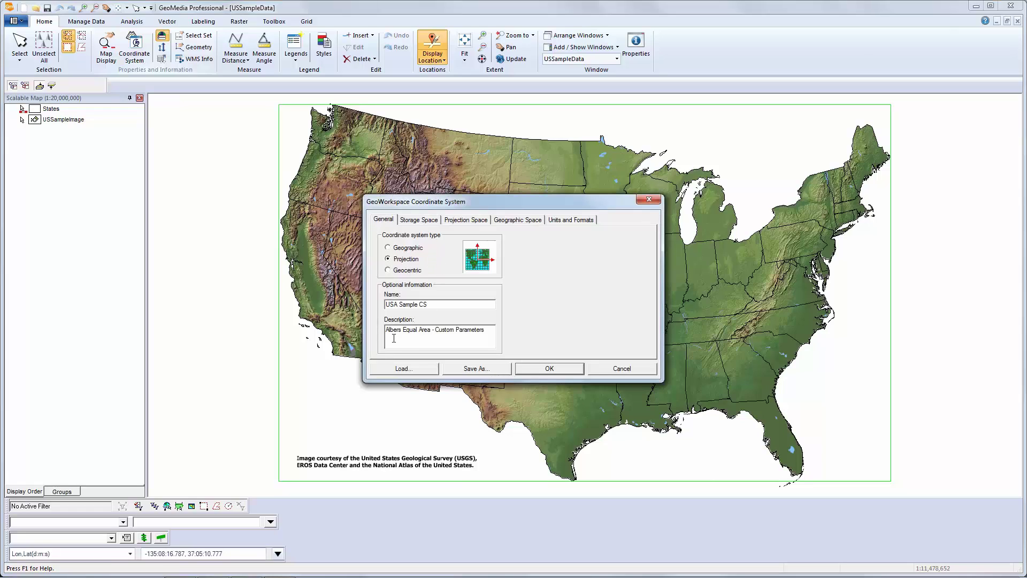
{"action": "left_click", "coordinate": [388, 247]}
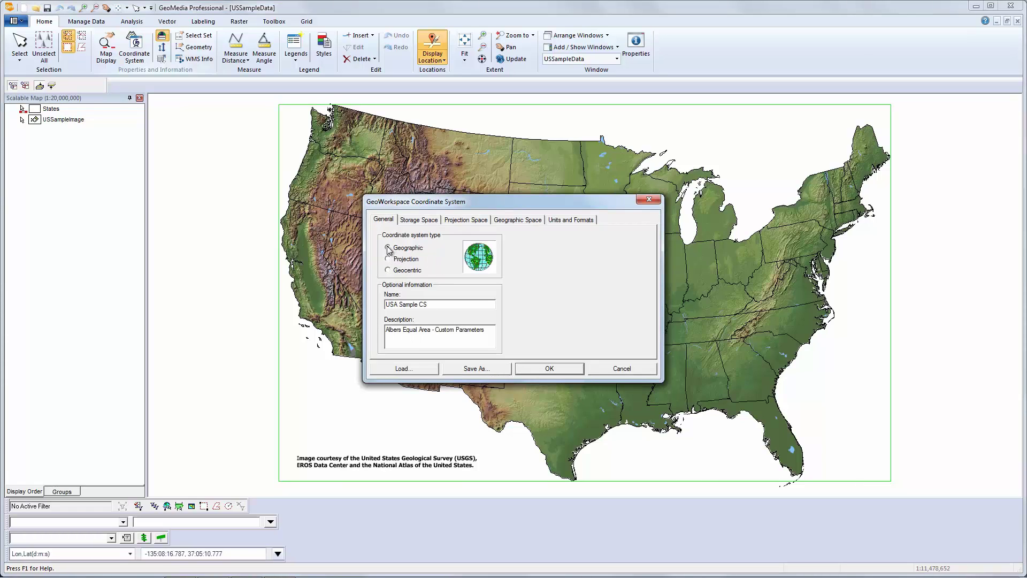
{"action": "left_click", "coordinate": [557, 370]}
{"action": "left_click", "coordinate": [563, 329]}
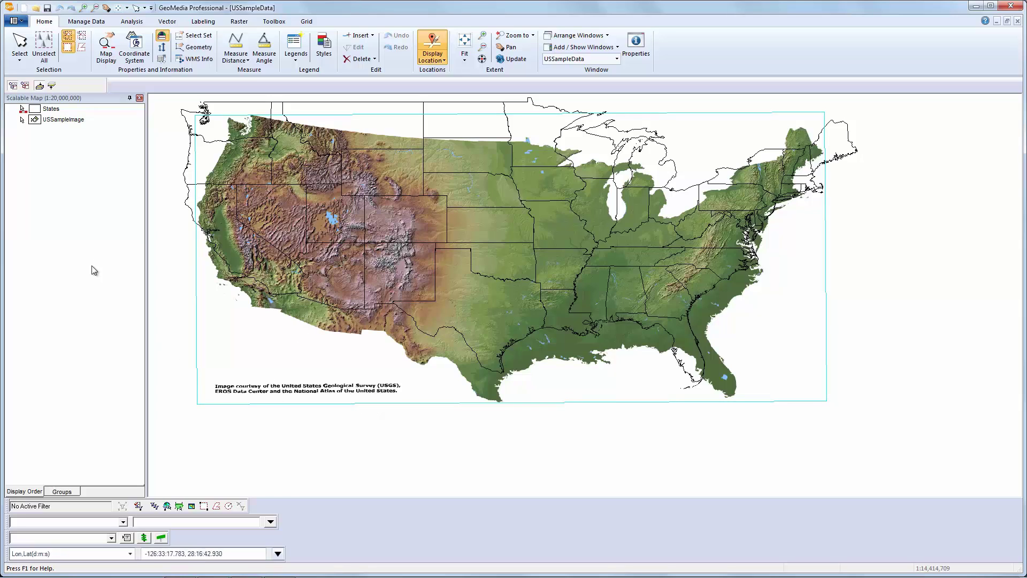
Enable Advanced image processing on the Map Display tab of Options
{"action": "left_click", "coordinate": [17, 22]}
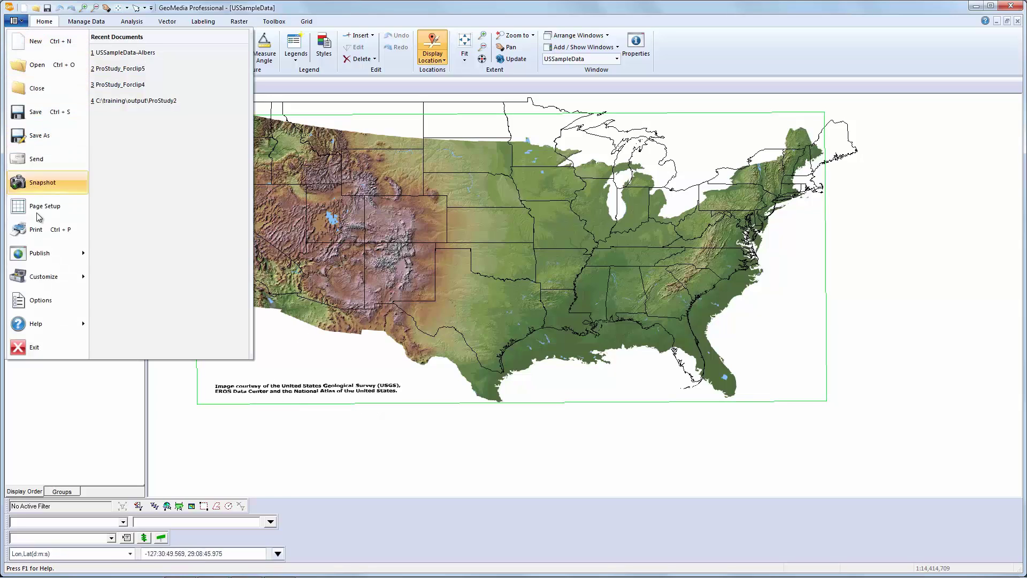
{"action": "left_click", "coordinate": [40, 299]}
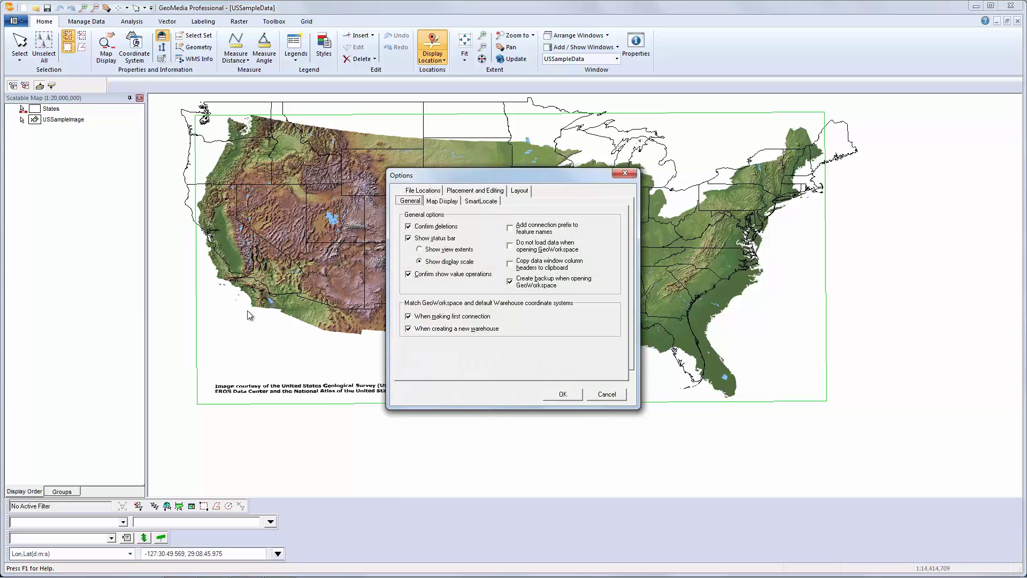
{"action": "left_click", "coordinate": [446, 201]}
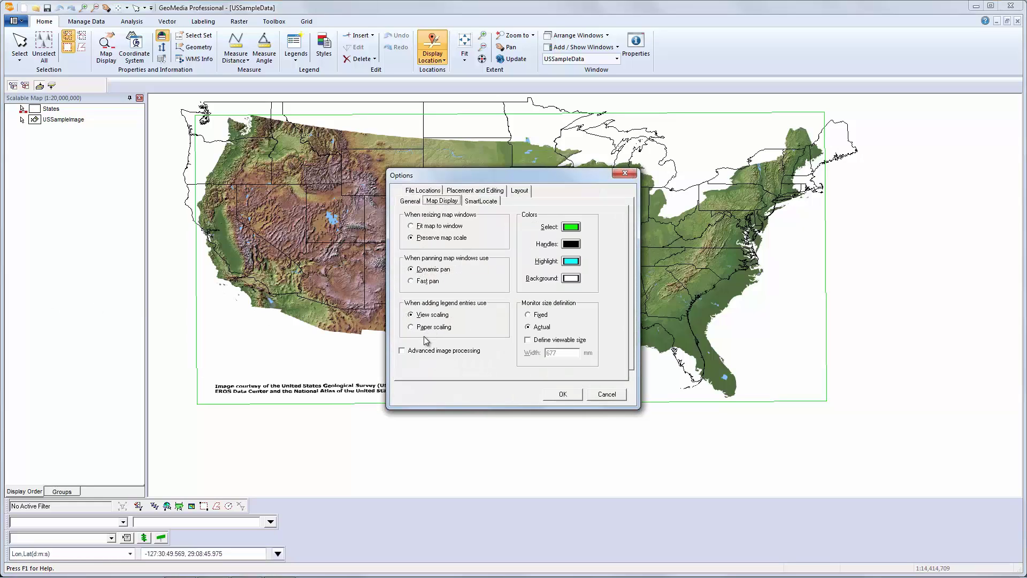
{"action": "left_click", "coordinate": [403, 352]}
{"action": "left_click", "coordinate": [562, 395]}
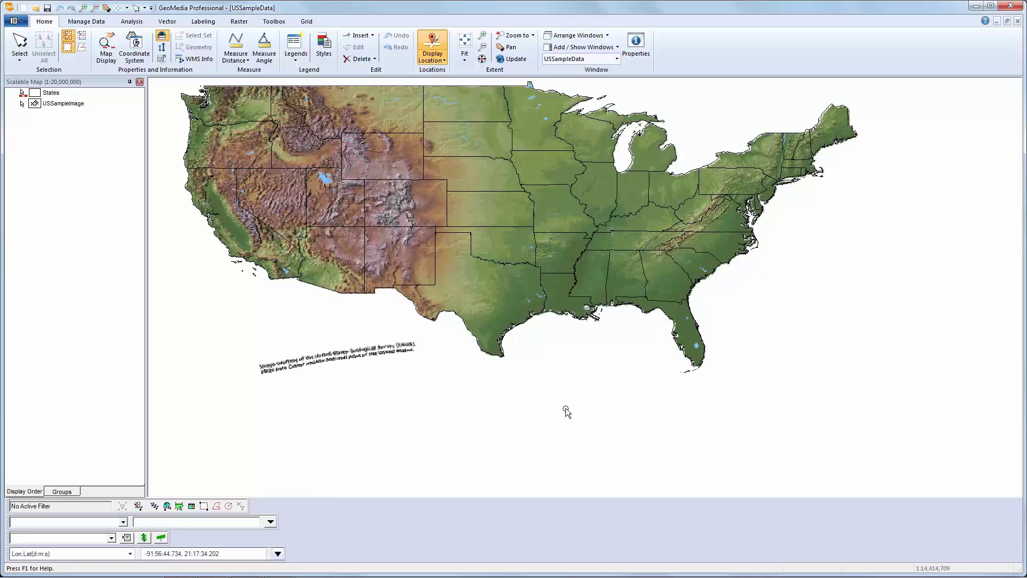
Select the image footprint and Arizona, then zoom into the Southern California coast
{"action": "left_click", "coordinate": [551, 349]}
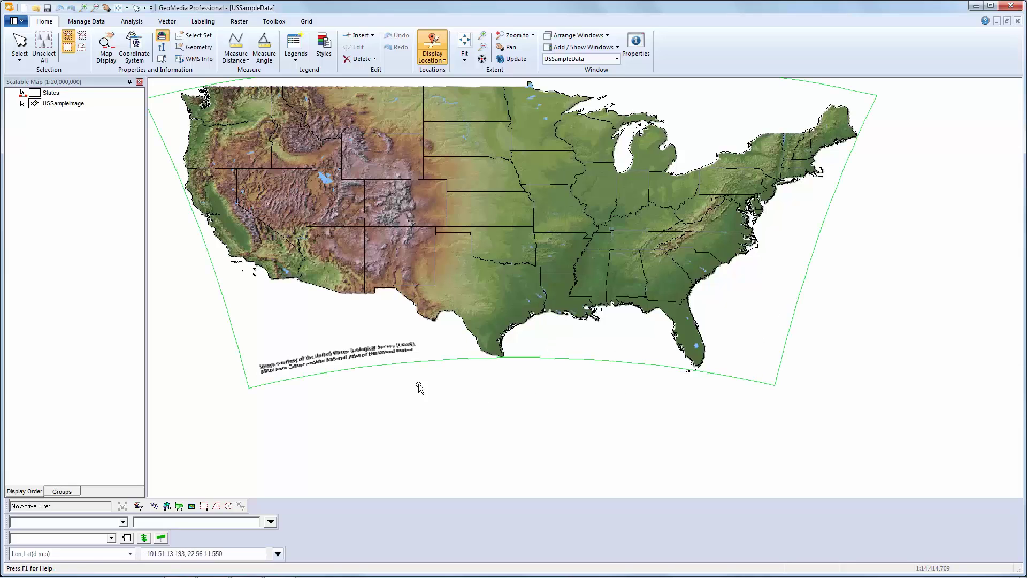
{"action": "left_click", "coordinate": [331, 287]}
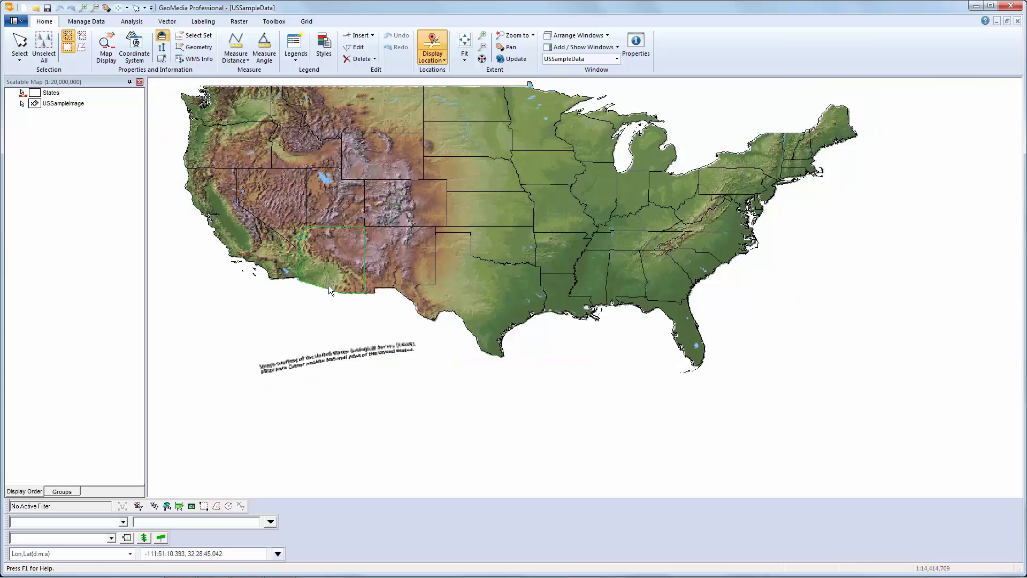
{"action": "left_click", "coordinate": [482, 35]}
{"action": "left_click_drag", "start_coordinate": [200, 223], "coordinate": [323, 335]}
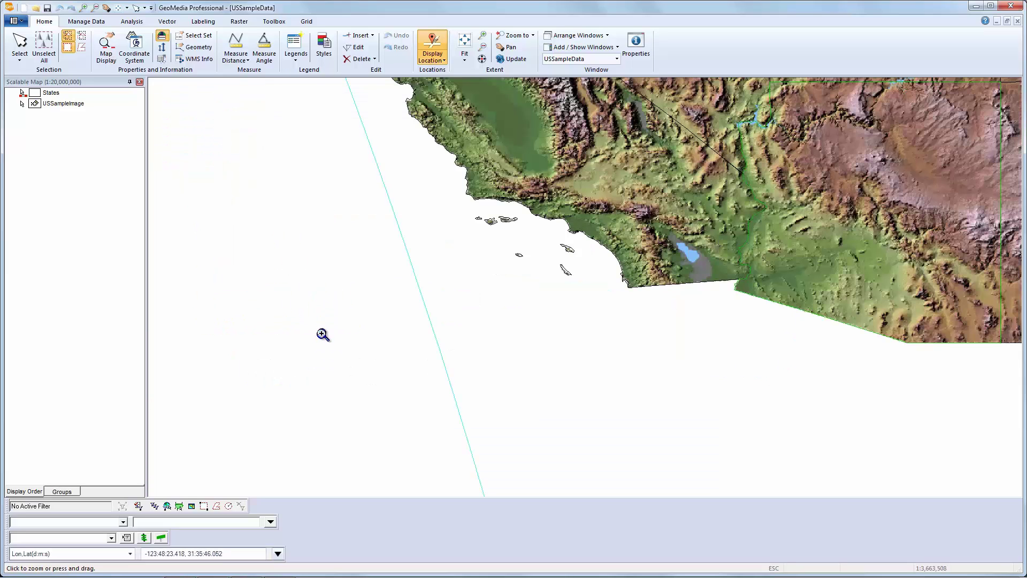
{"action": "key", "text": "Escape"}
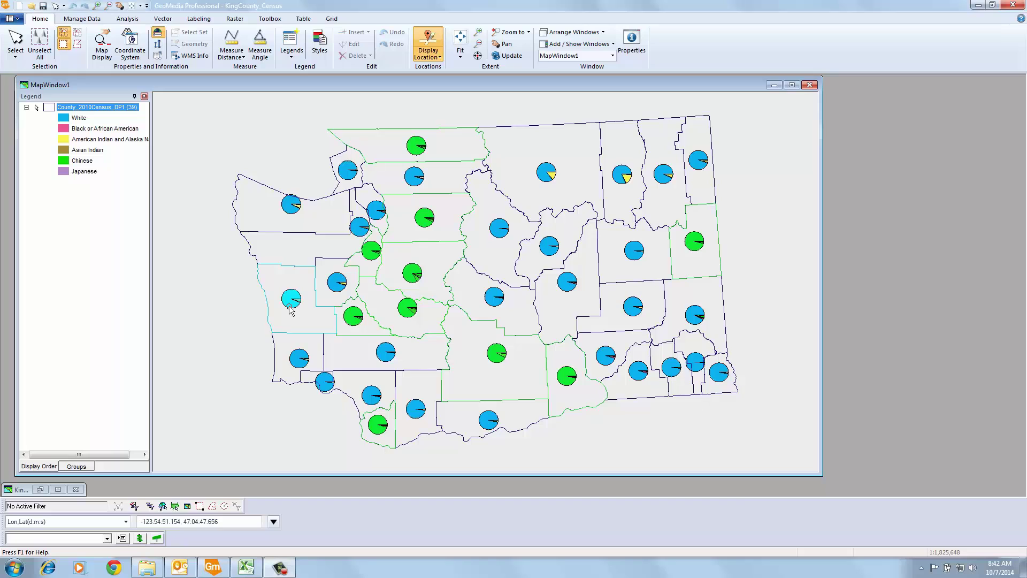
Open the county census layer's data window
{"action": "mouse_move", "coordinate": [291, 310]}
{"action": "mouse_move", "coordinate": [353, 239]}
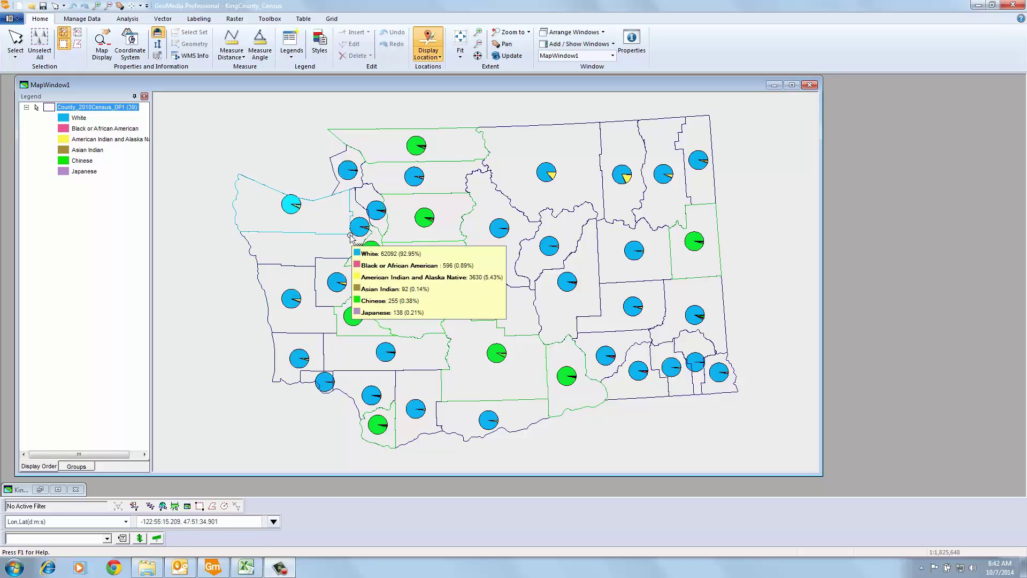
{"action": "right_click", "coordinate": [99, 111]}
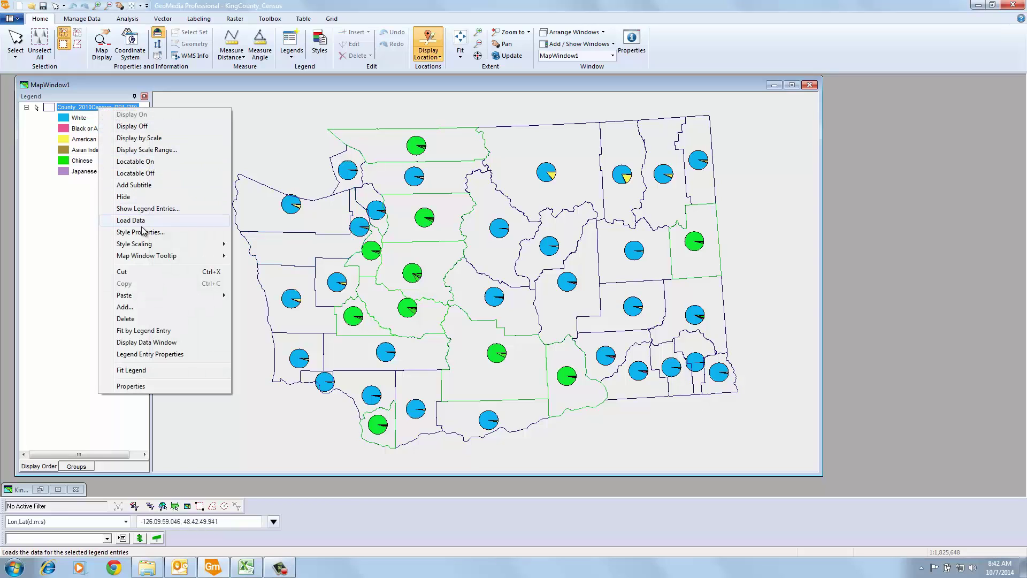
{"action": "left_click", "coordinate": [143, 343]}
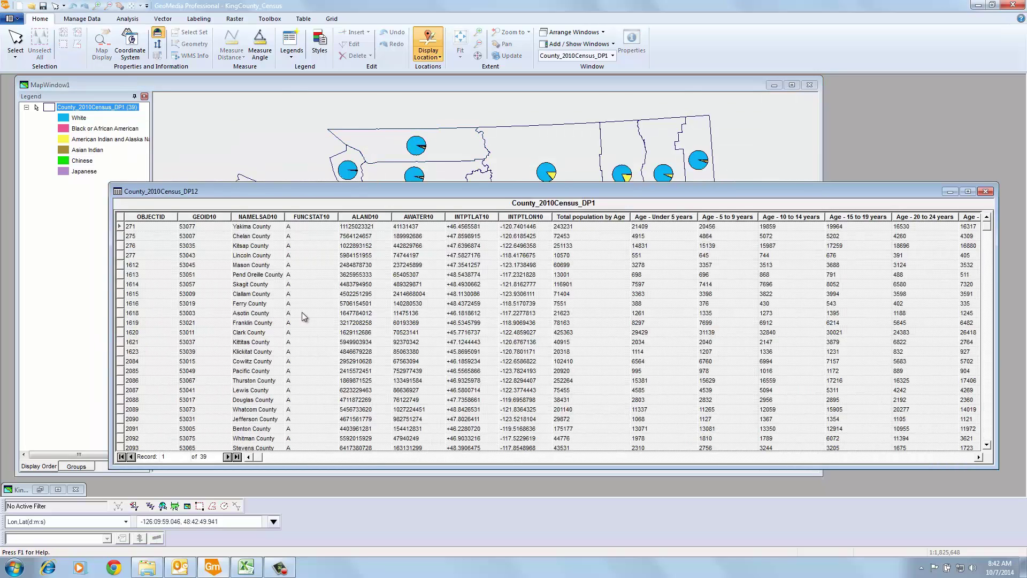
Sort by Total population by Age descending and select the top nine counties
{"action": "left_click", "coordinate": [588, 219]}
{"action": "right_click", "coordinate": [588, 220]}
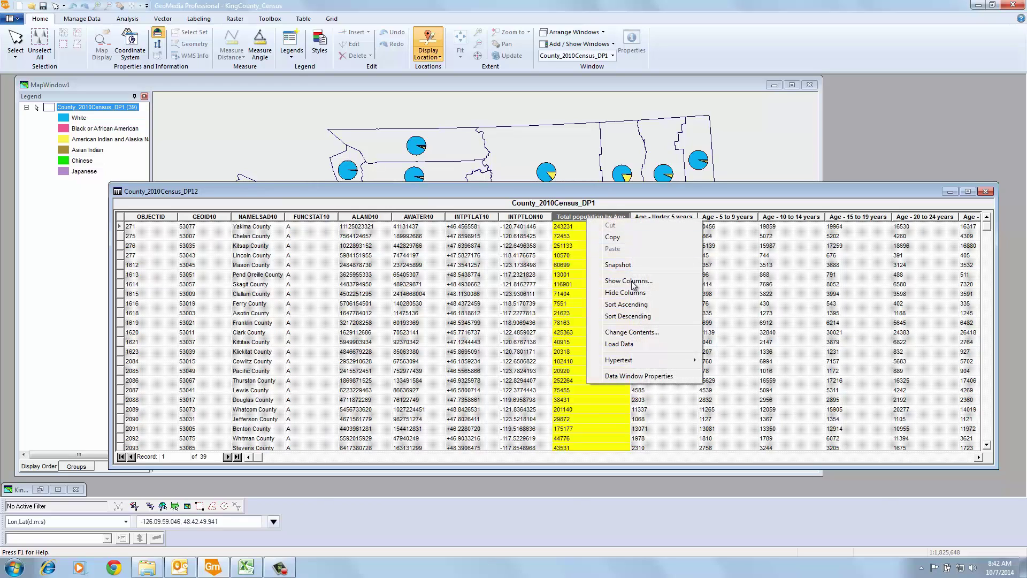
{"action": "left_click", "coordinate": [627, 316]}
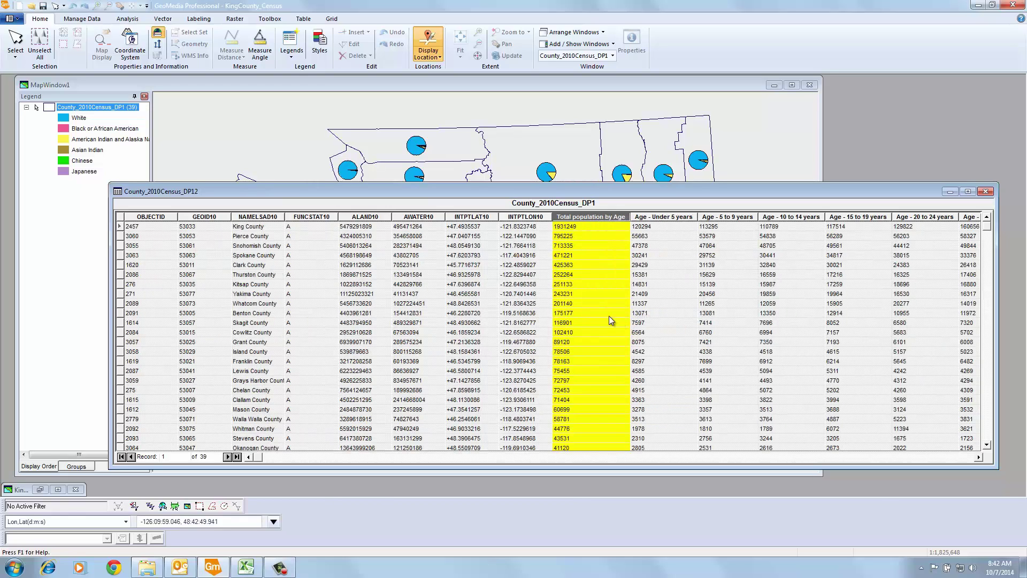
{"action": "left_click_drag", "start_coordinate": [120, 227], "coordinate": [113, 312]}
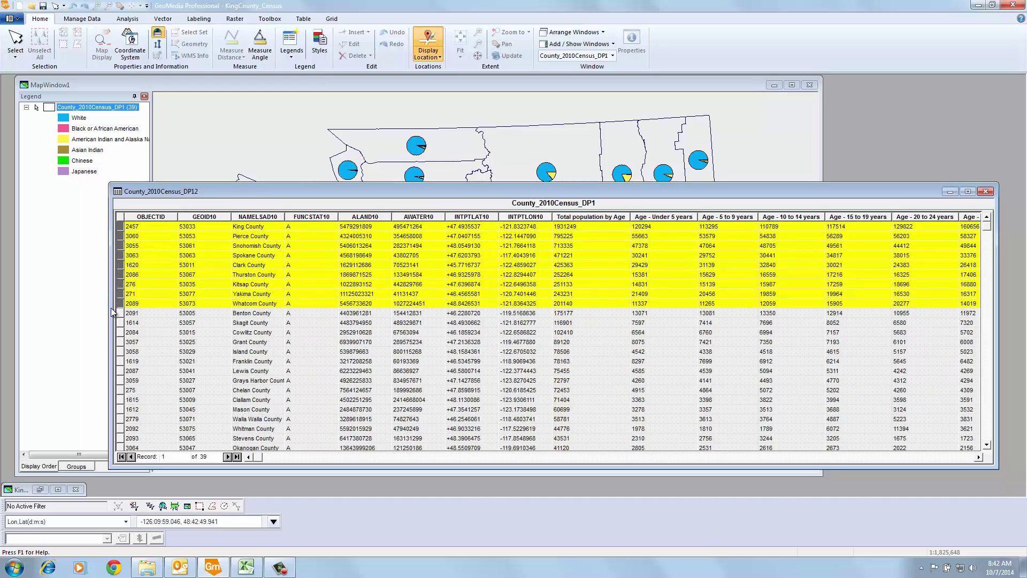